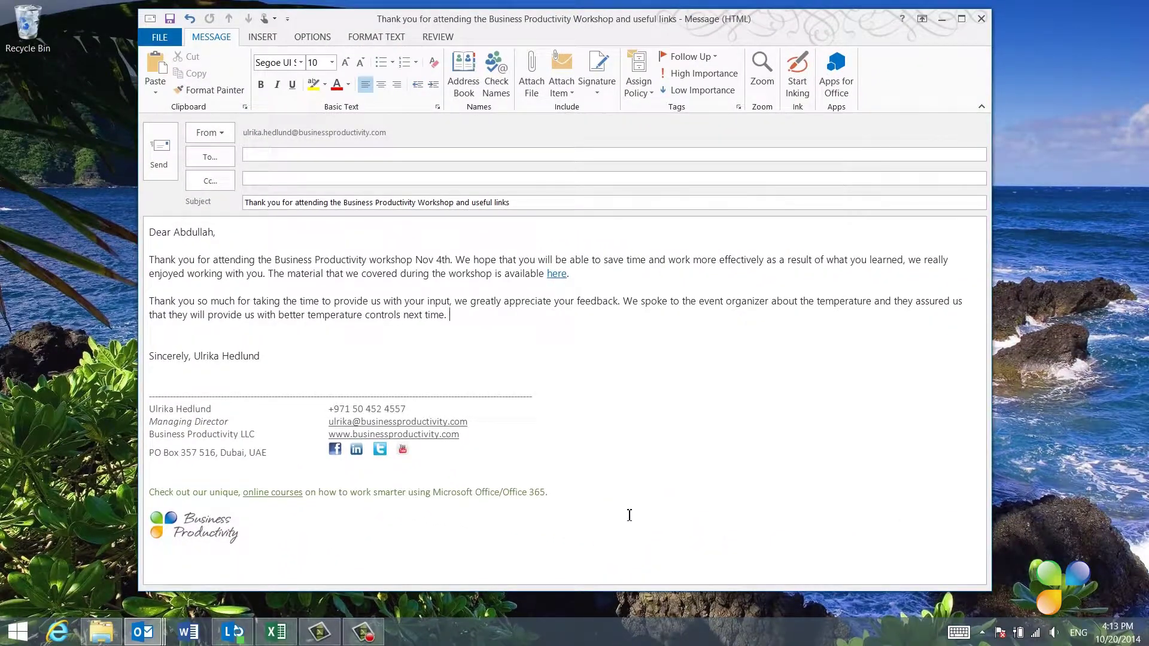
Minimize the Outlook draft and start a new blank Word document
click(942, 23)
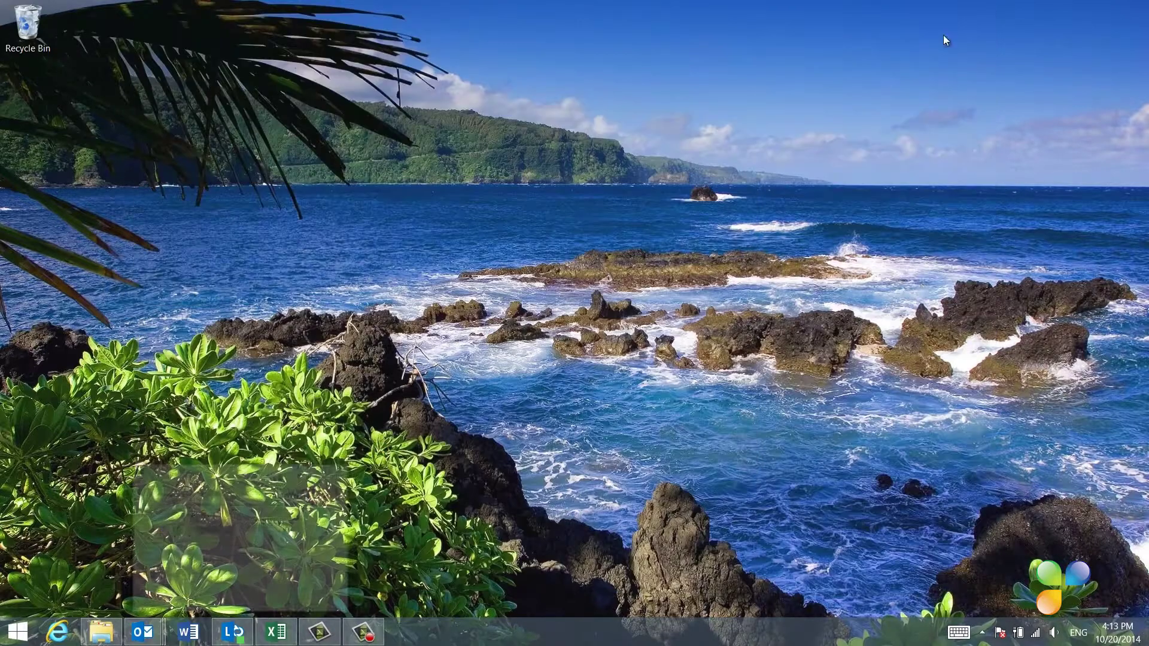
click(188, 632)
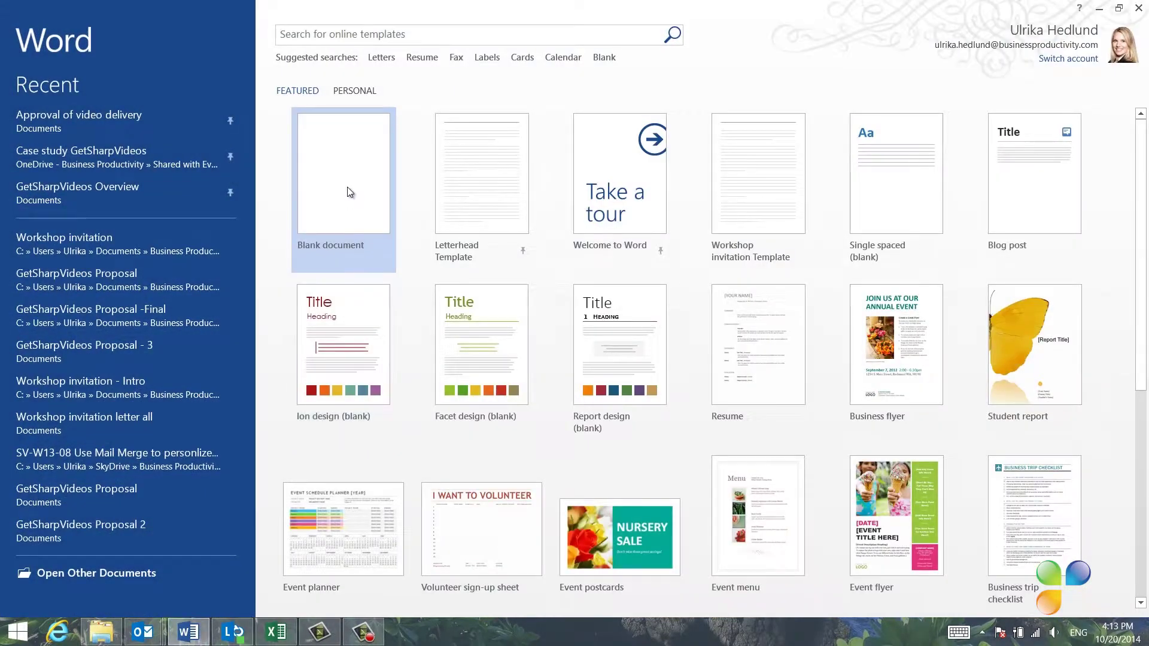
click(349, 190)
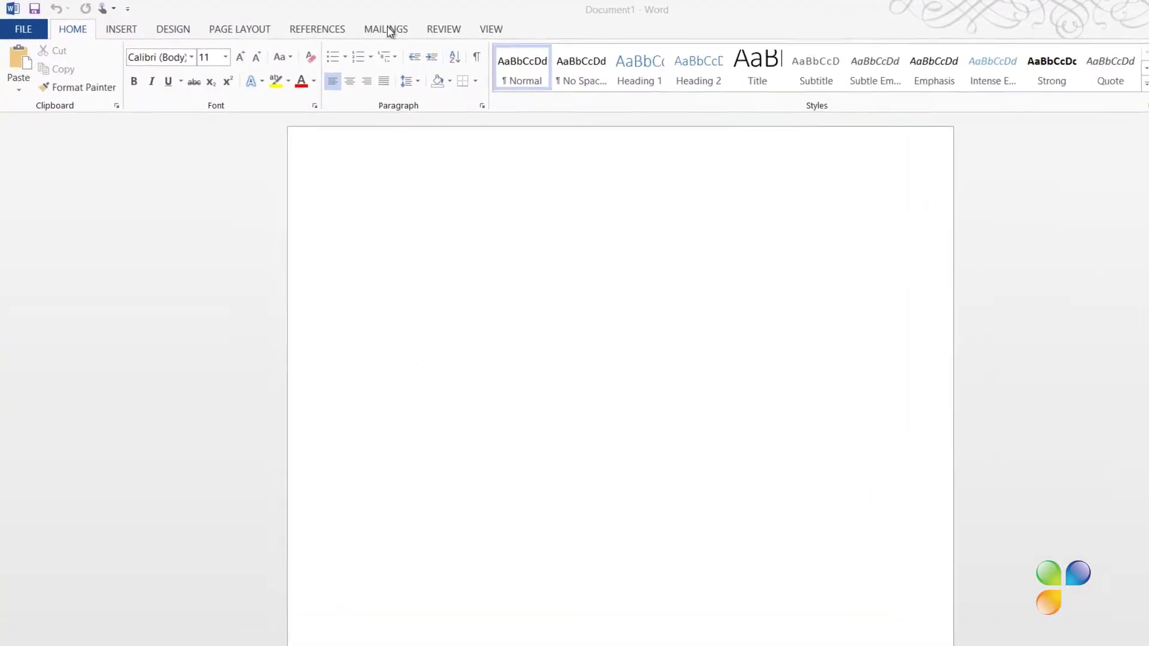
Set the document up as an E-mail Messages mail merge
click(422, 33)
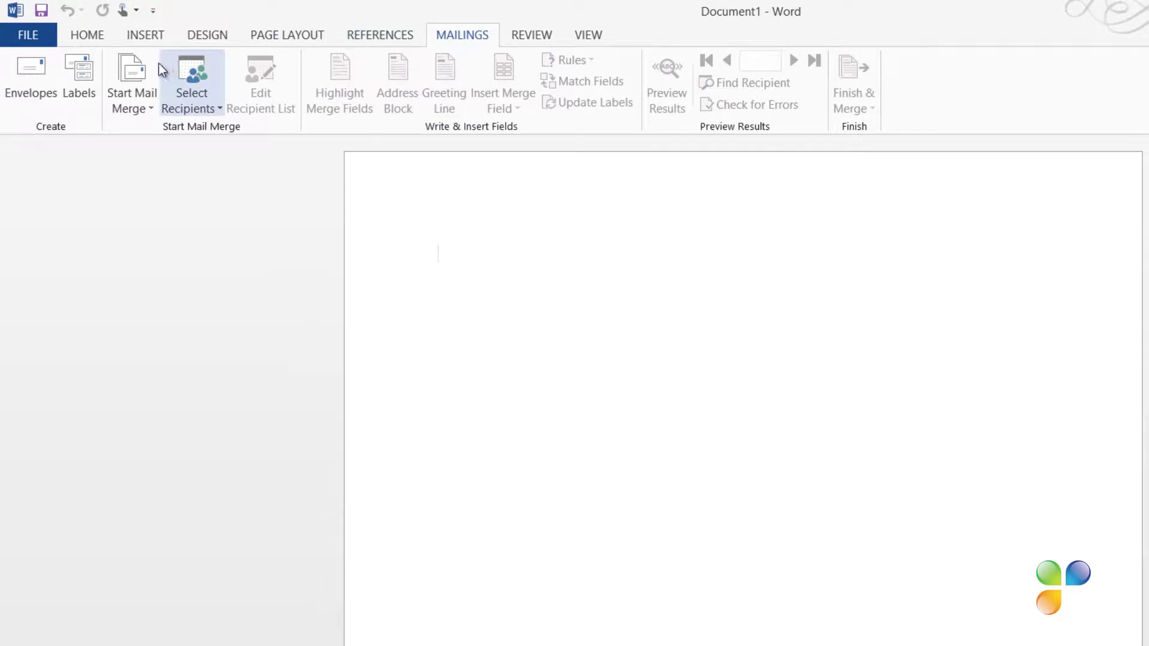
click(150, 97)
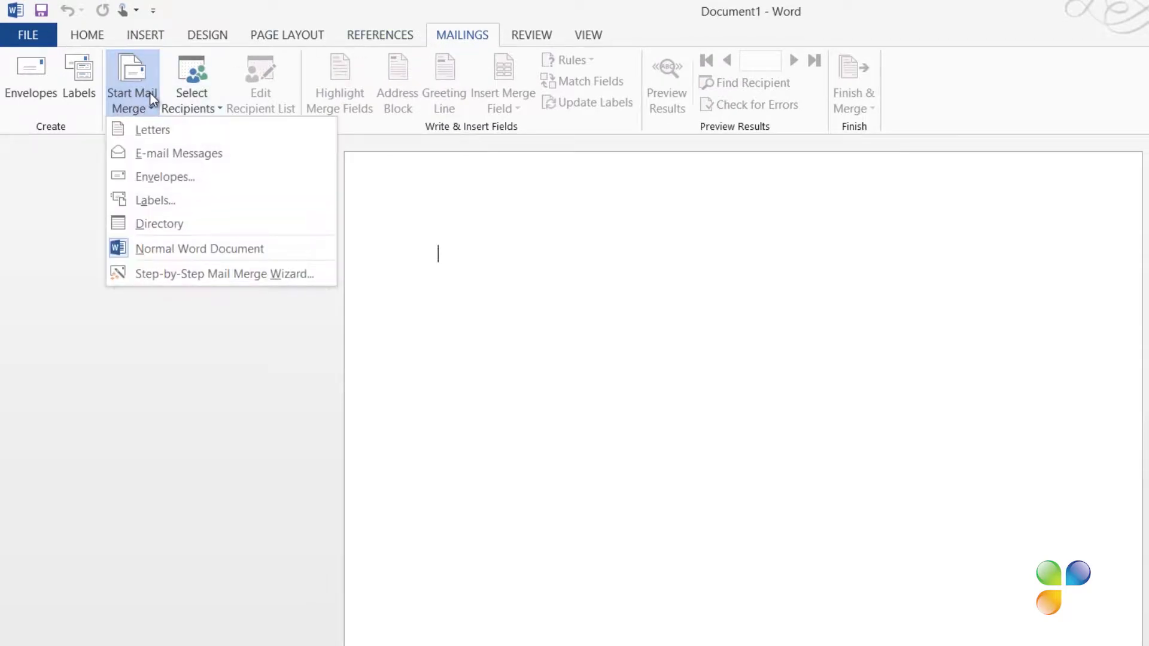
click(159, 150)
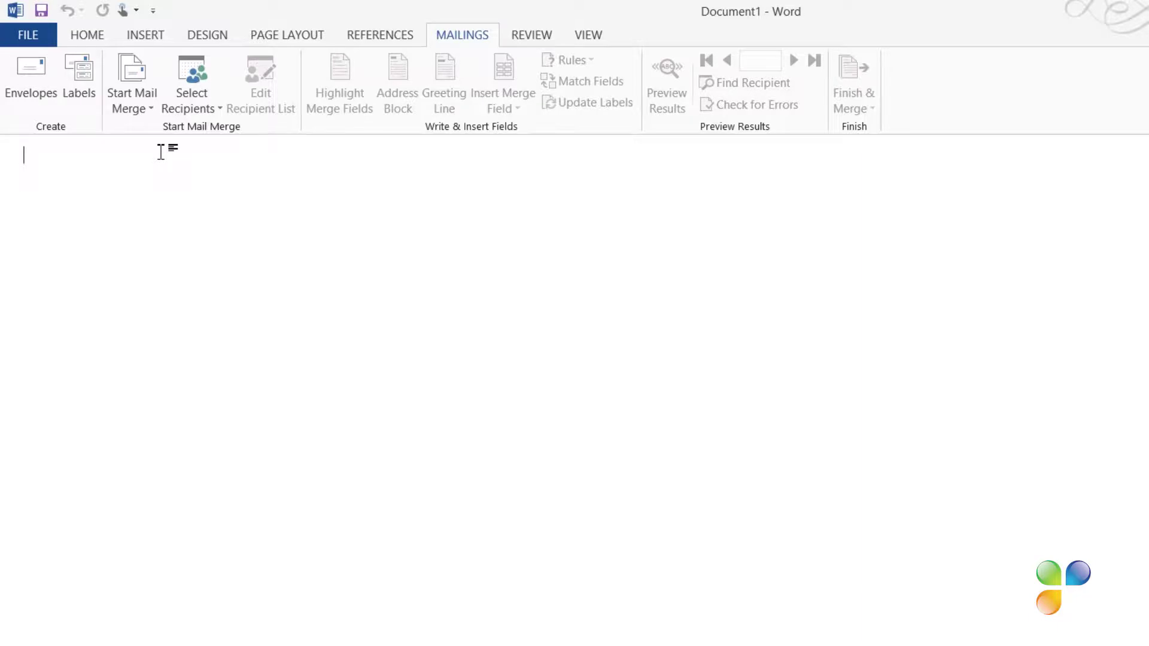
Use Sheet1$ of the Feedback workbook in BP Workshop Nov 4 as the recipient list
click(203, 76)
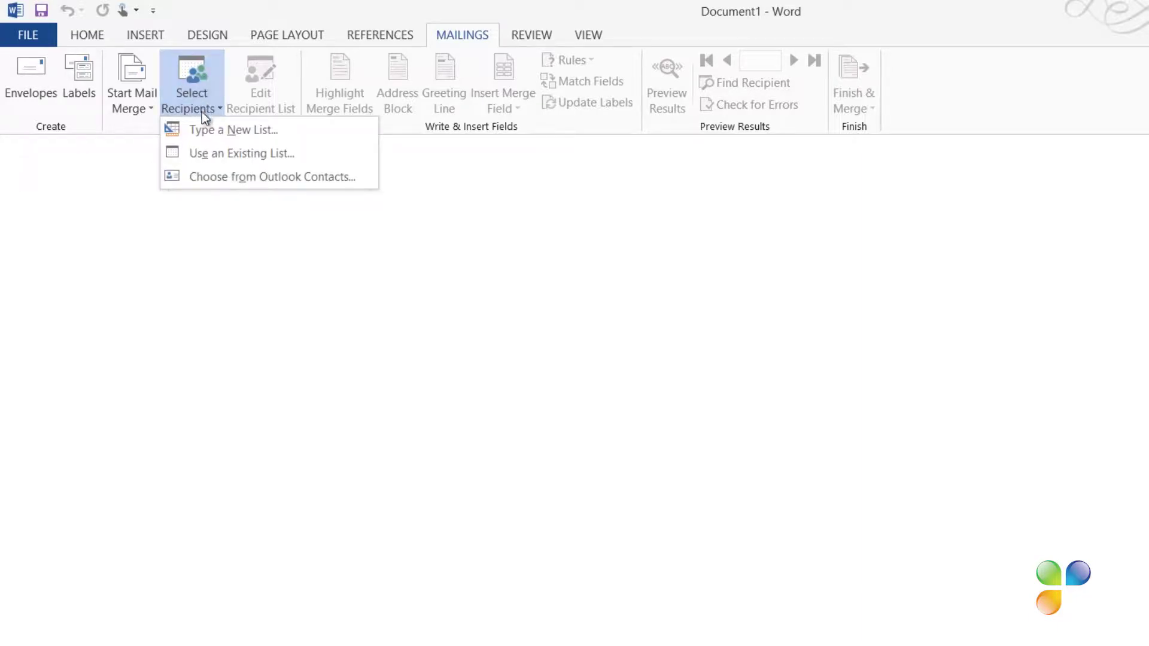
click(204, 152)
double_click(357, 181)
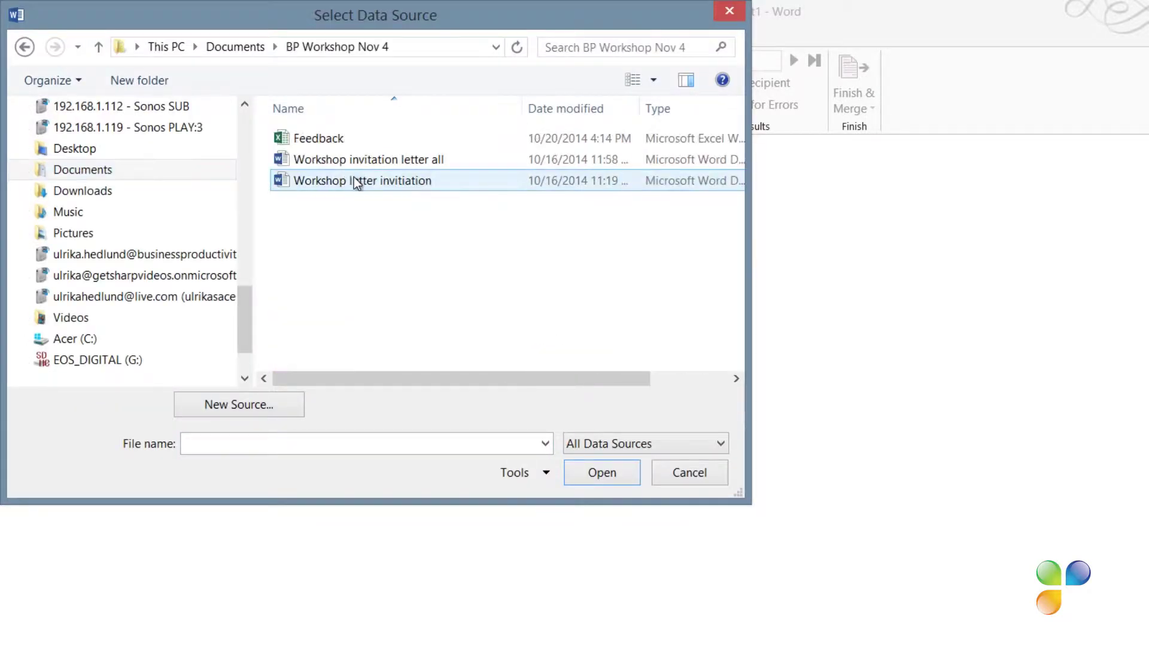
click(606, 474)
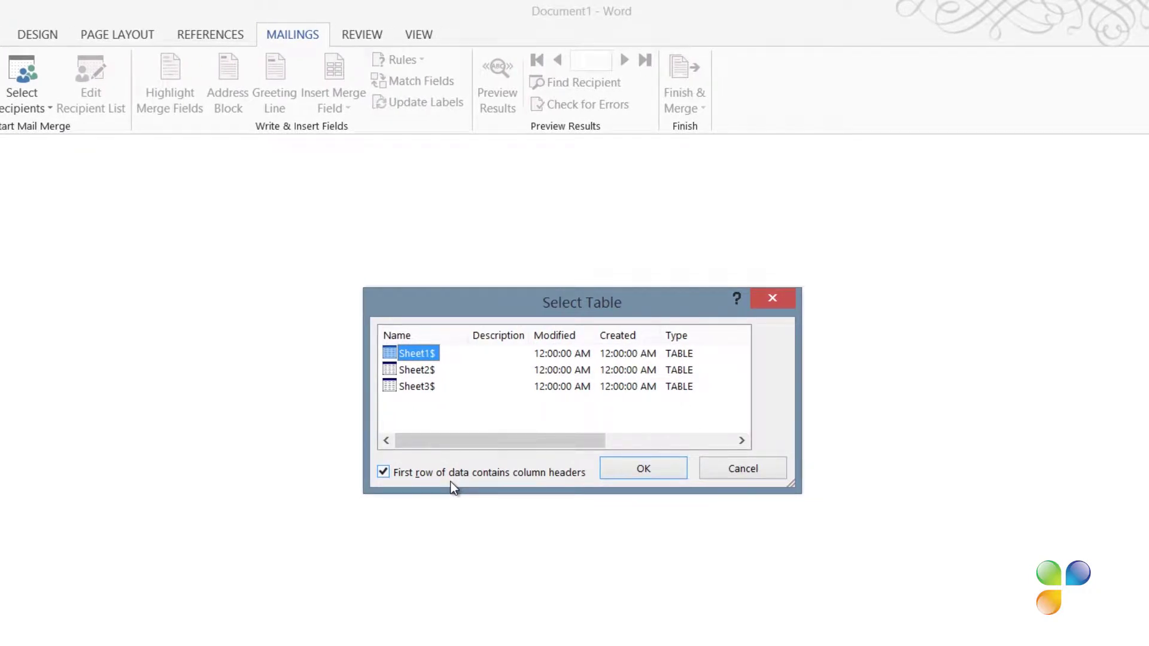
click(636, 471)
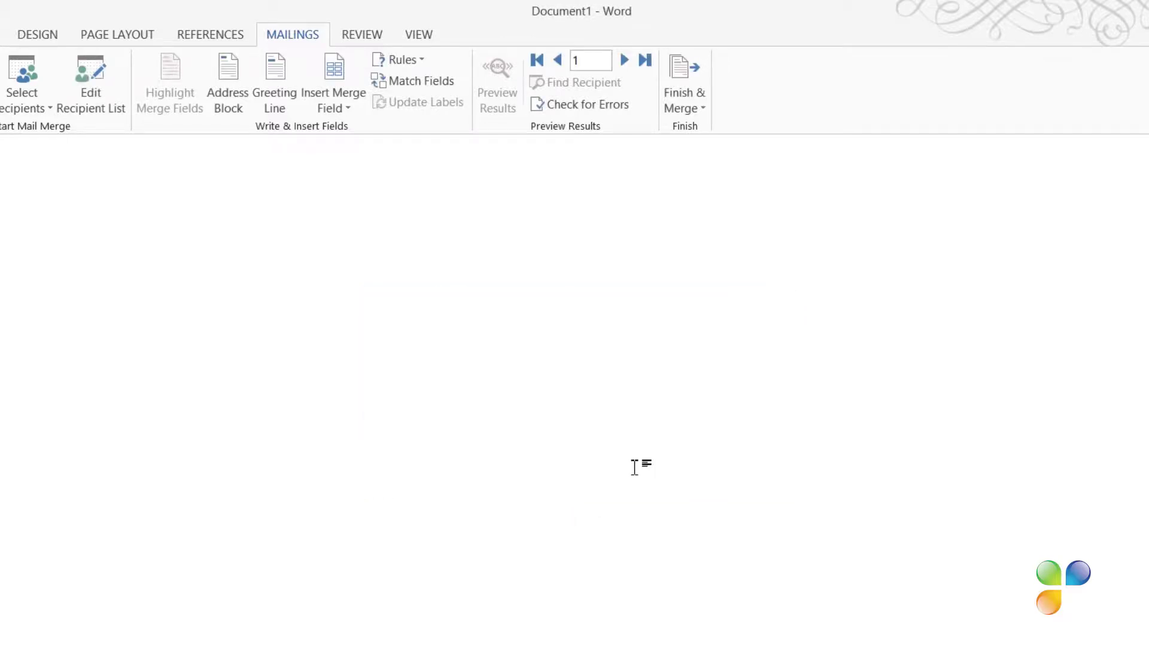
Filter the recipient list on Feedback form filled in equal to N
click(88, 91)
mouse_move(813, 311)
mouse_down()
mouse_move(813, 386)
mouse_move(808, 289)
mouse_up()
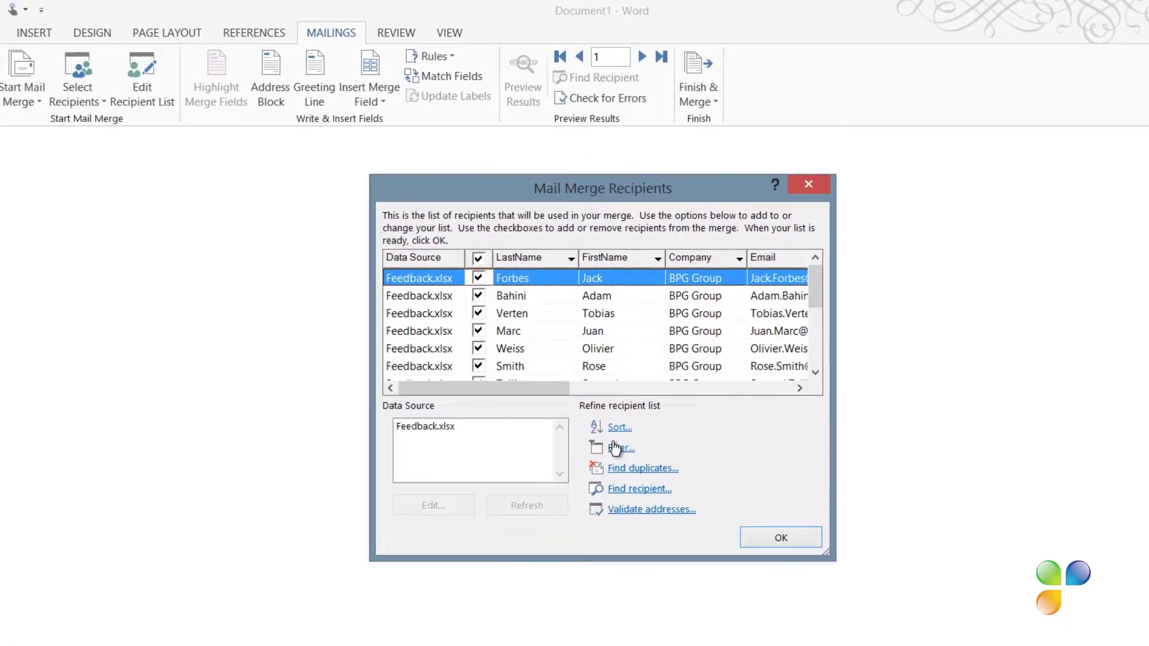
click(616, 448)
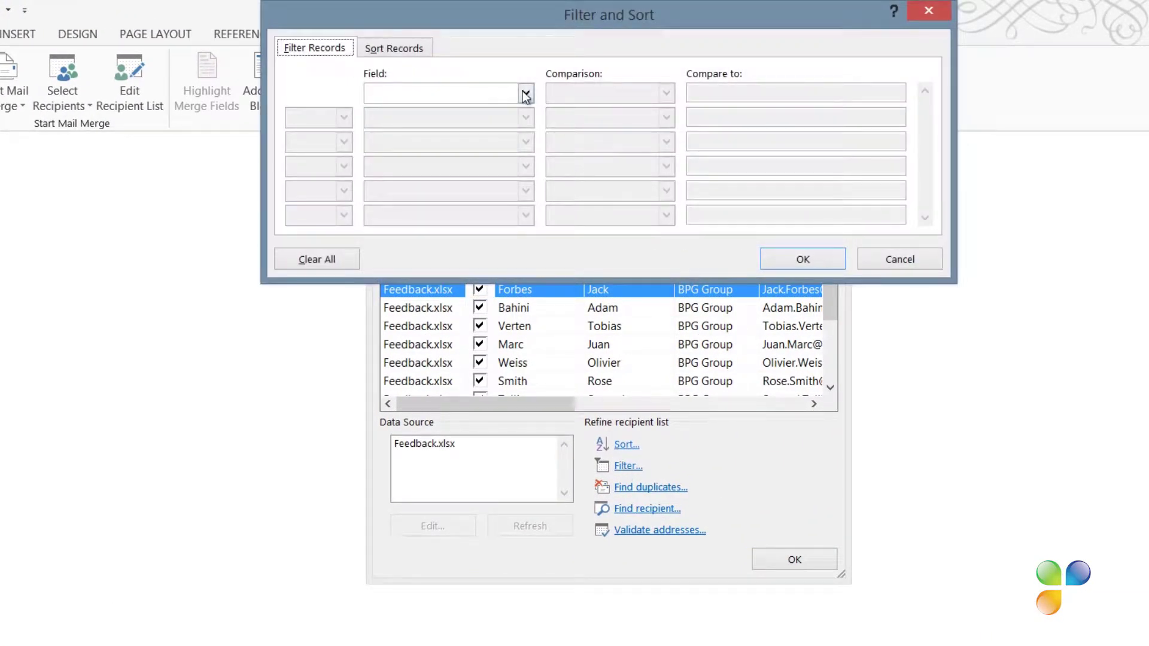
click(526, 96)
drag(527, 138, 529, 162)
click(494, 163)
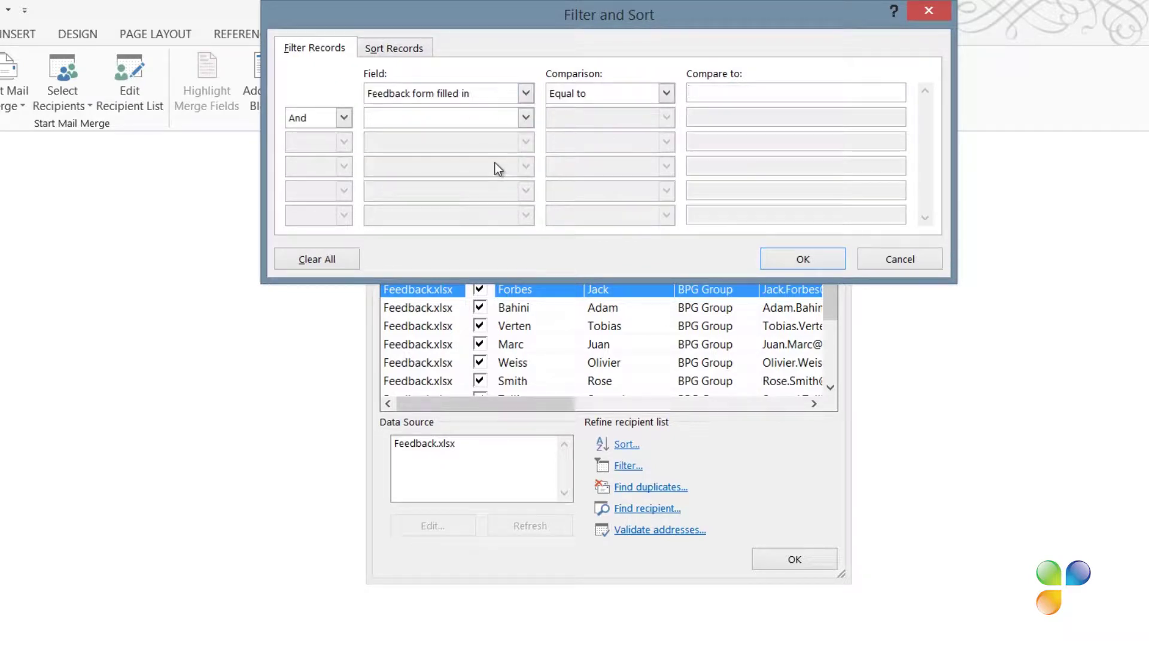
text(N)
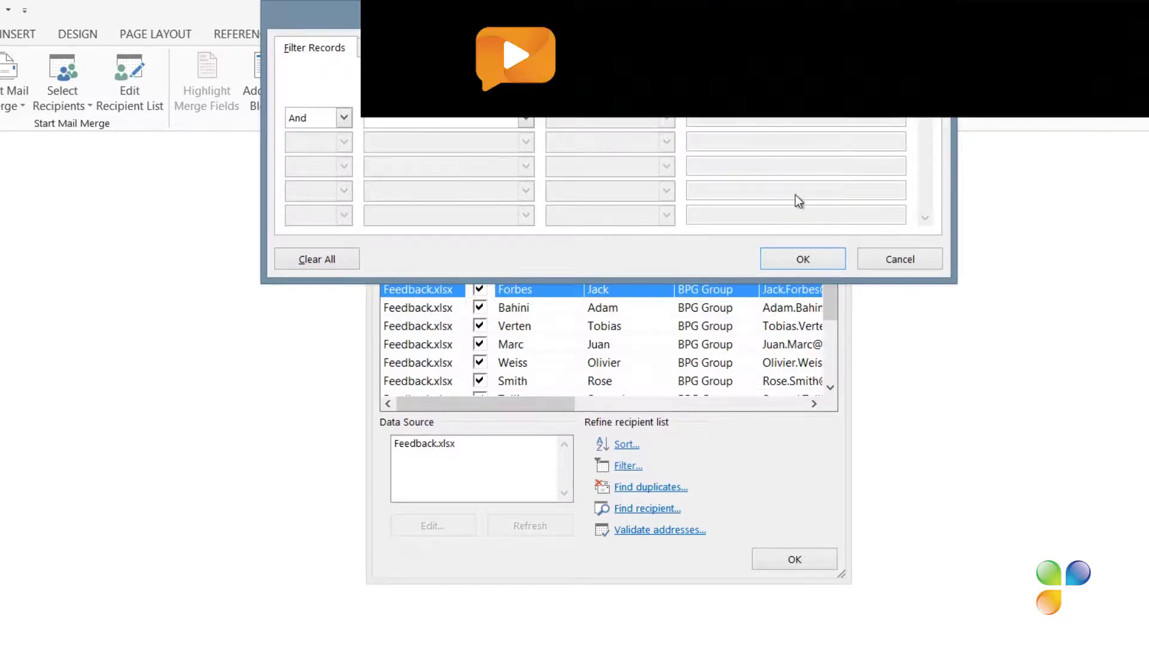
click(821, 260)
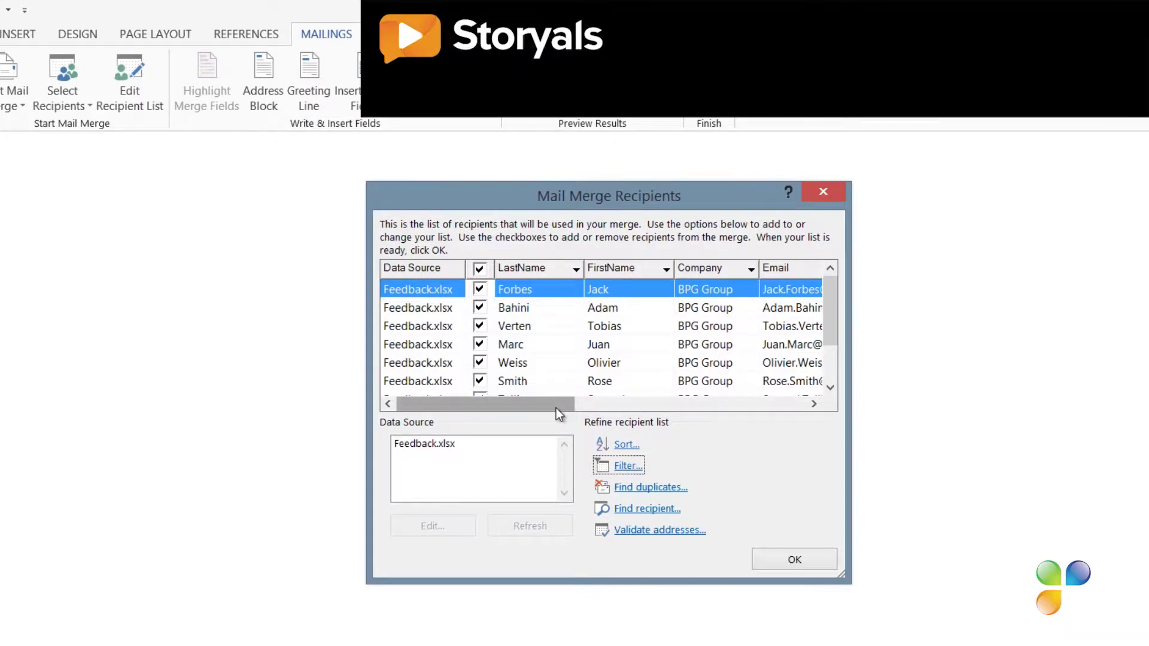
drag(556, 408, 761, 422)
drag(836, 313, 842, 367)
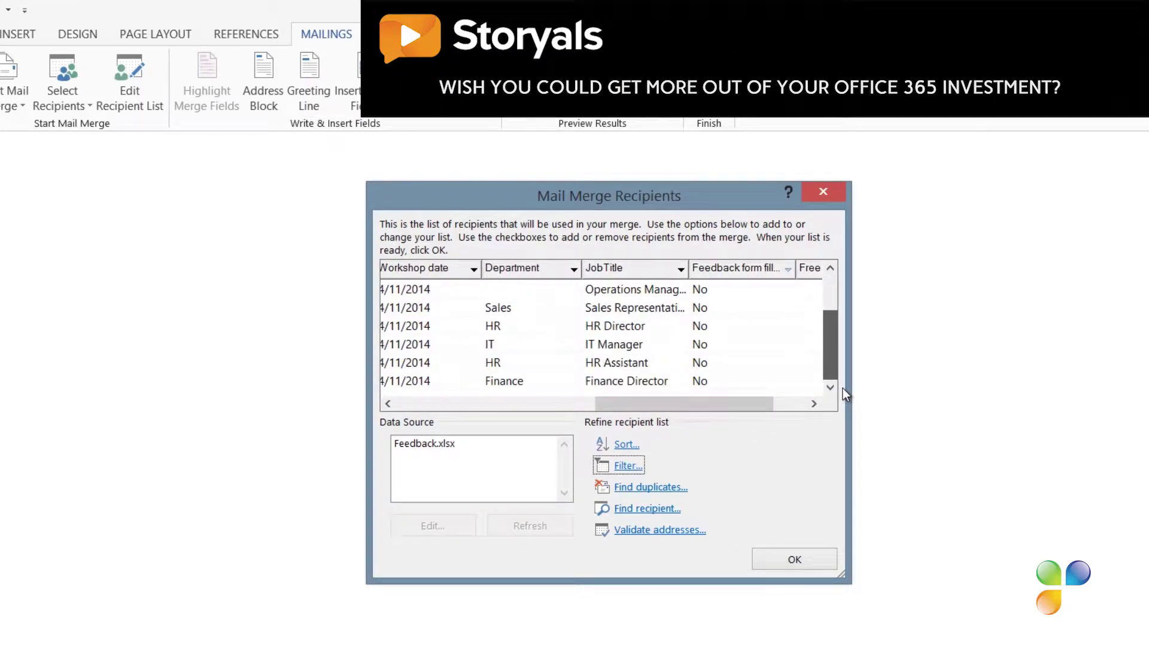
click(794, 560)
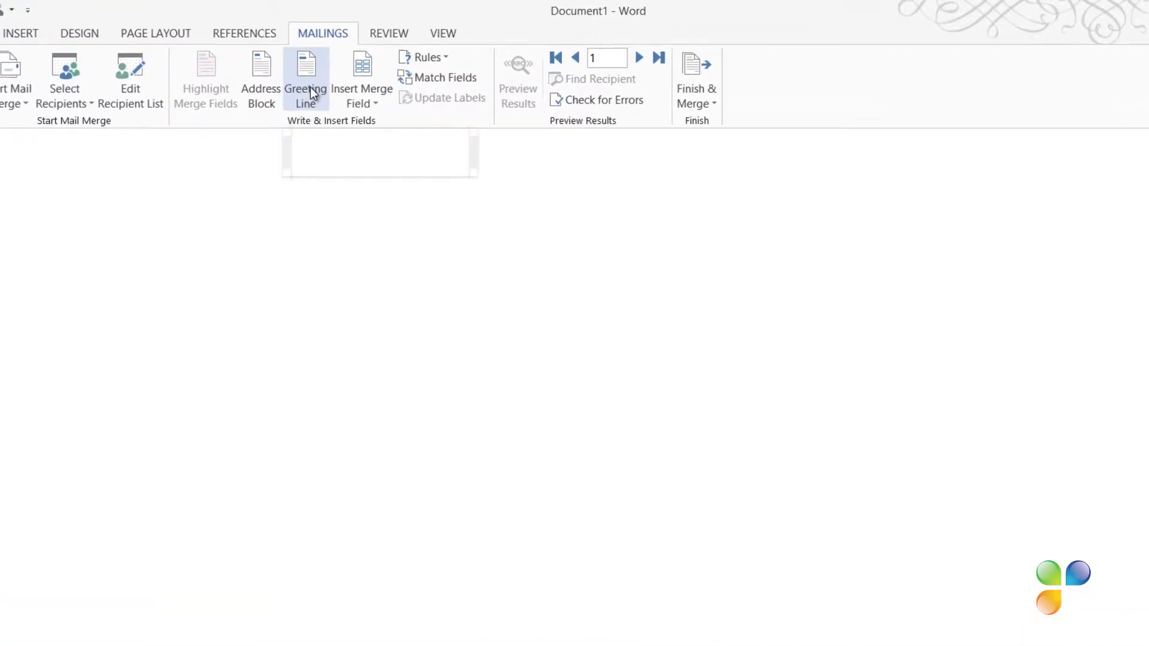
Insert a «GreetingLine» using the first-name-only format, e.g. 'Dear Jack,'
click(308, 90)
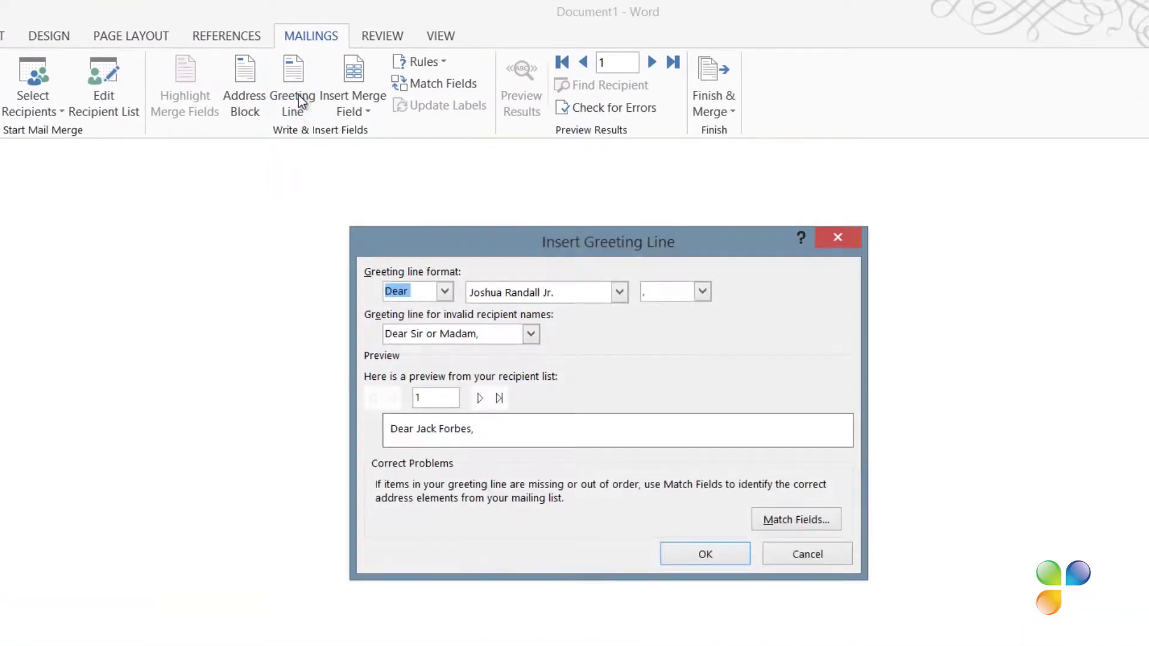
click(619, 293)
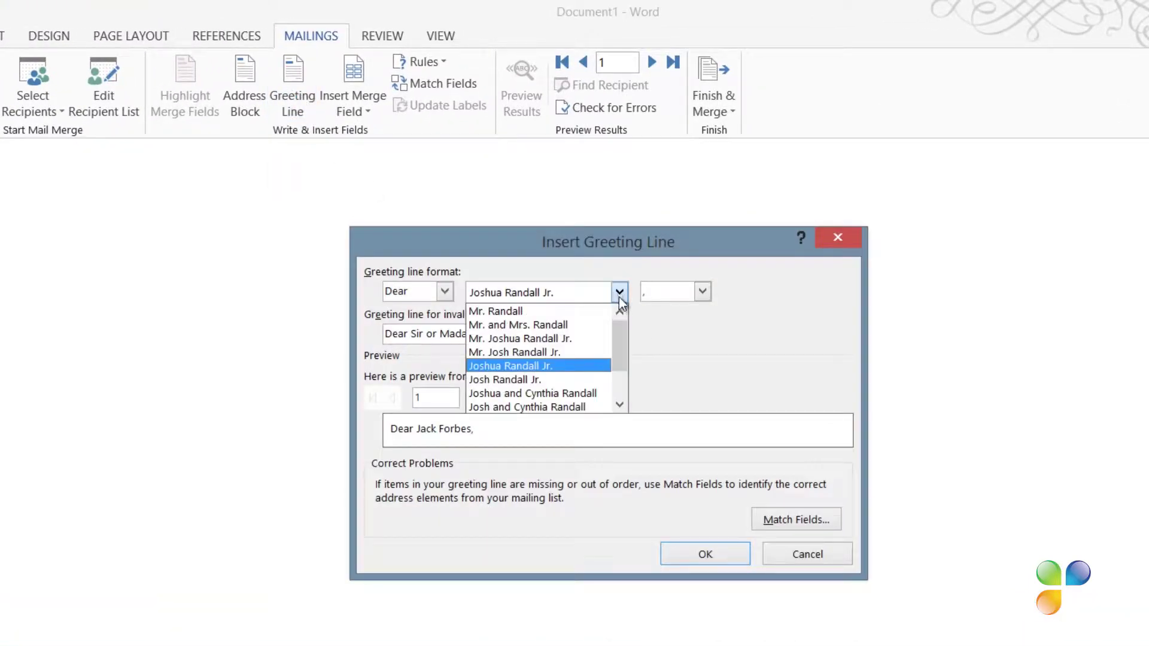
drag(622, 346, 623, 390)
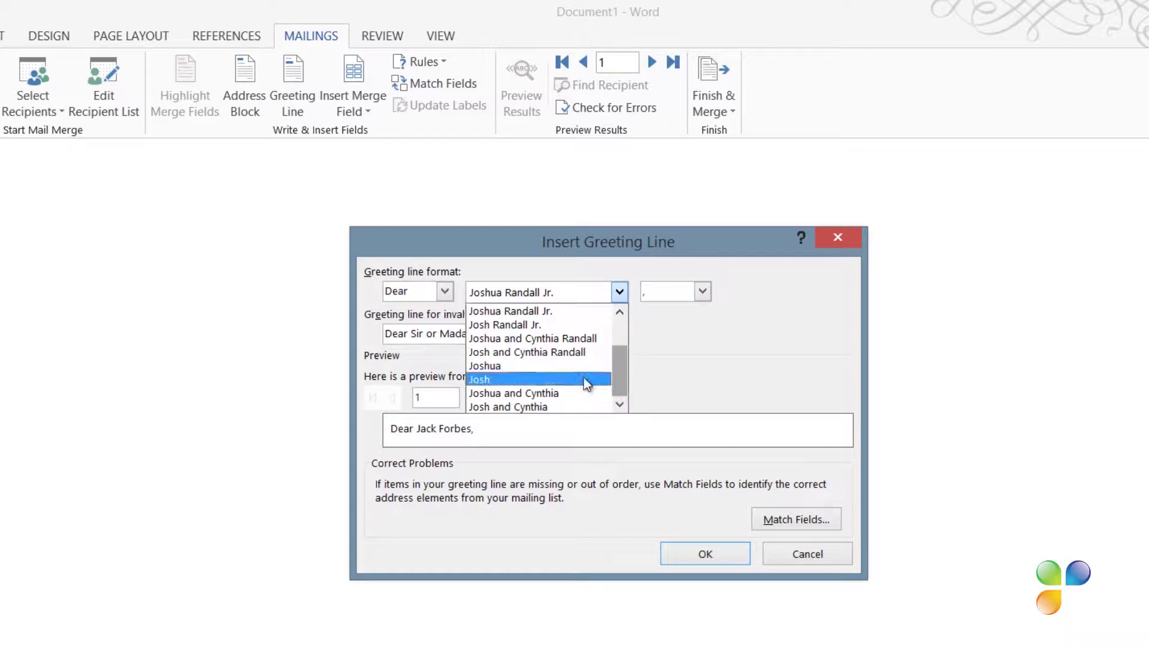
click(564, 366)
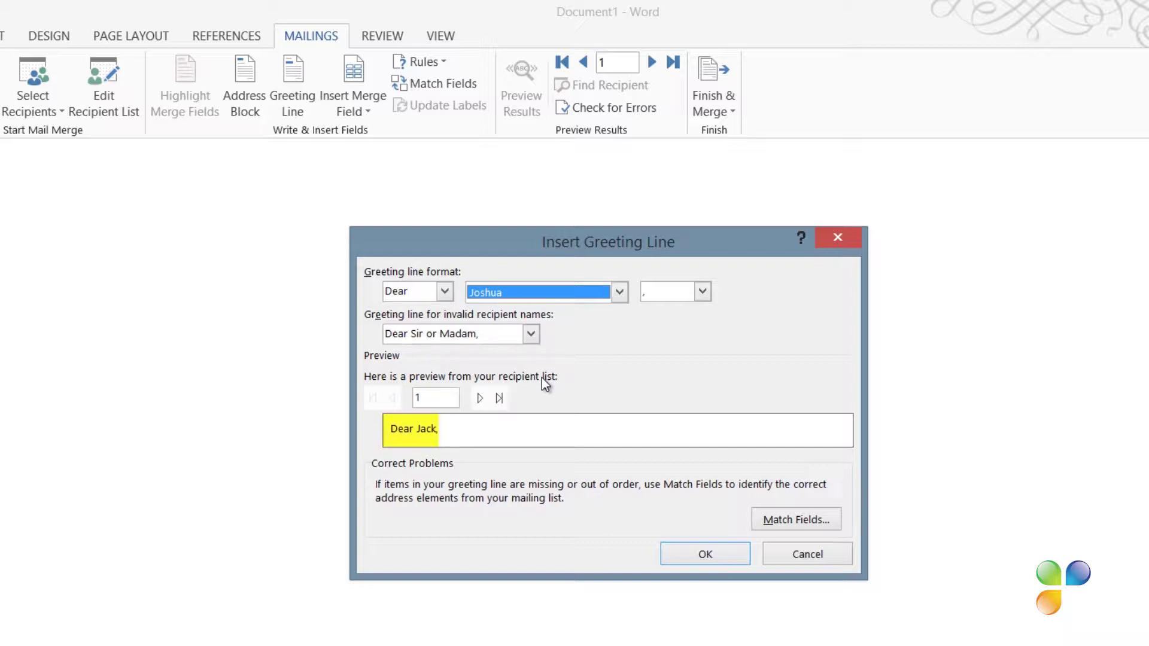
click(706, 553)
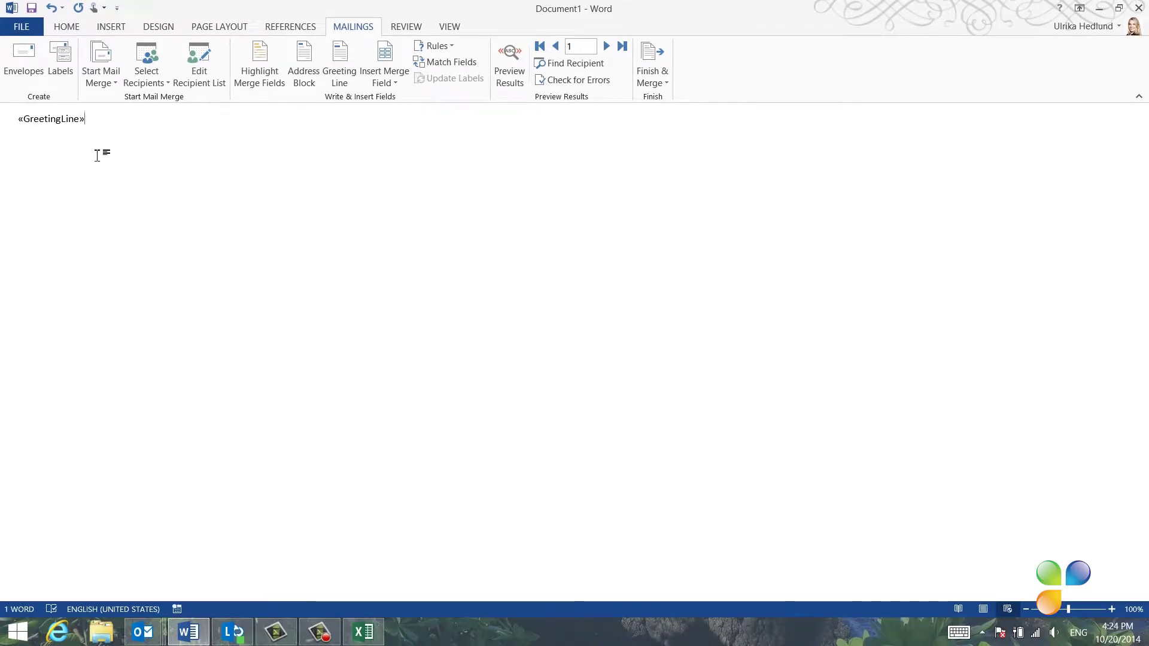
Copy the Outlook thank-you draft's body text, signature and logo
mouse_move(142, 632)
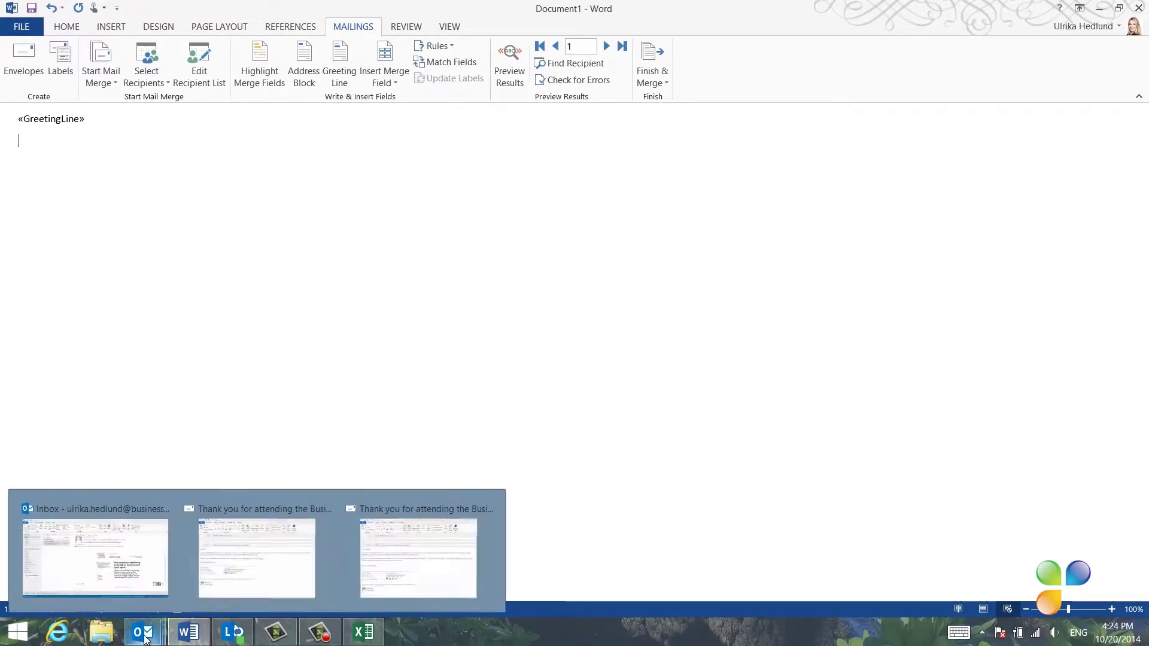
click(222, 587)
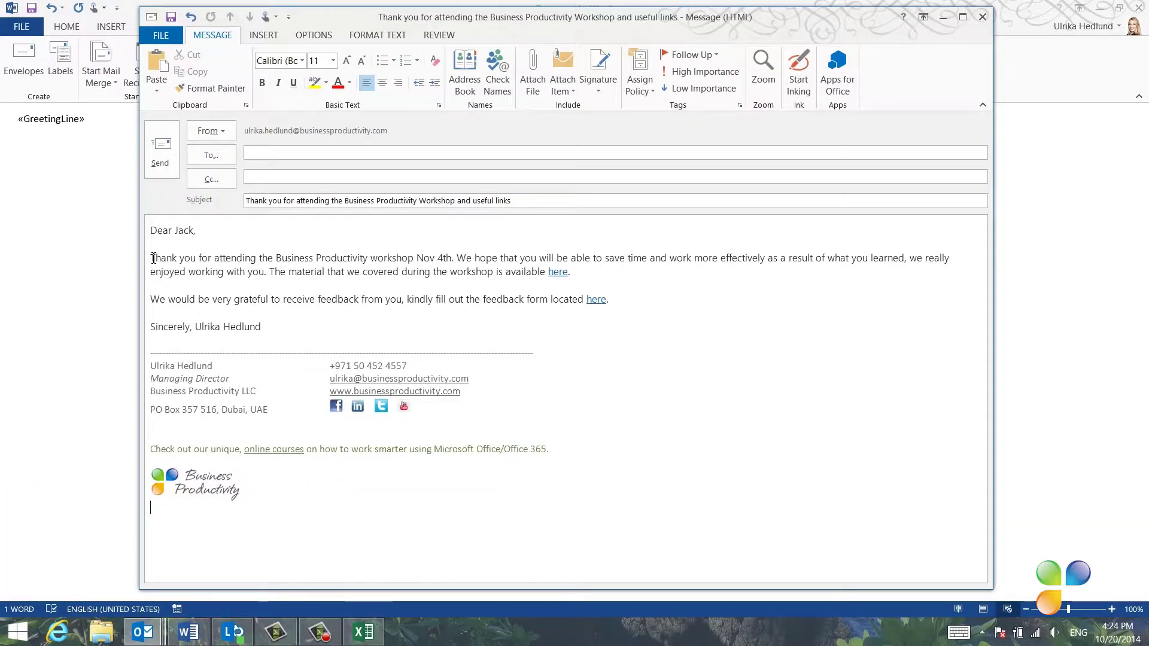
mouse_move(154, 258)
mouse_down()
mouse_move(274, 323)
mouse_move(284, 492)
mouse_up()
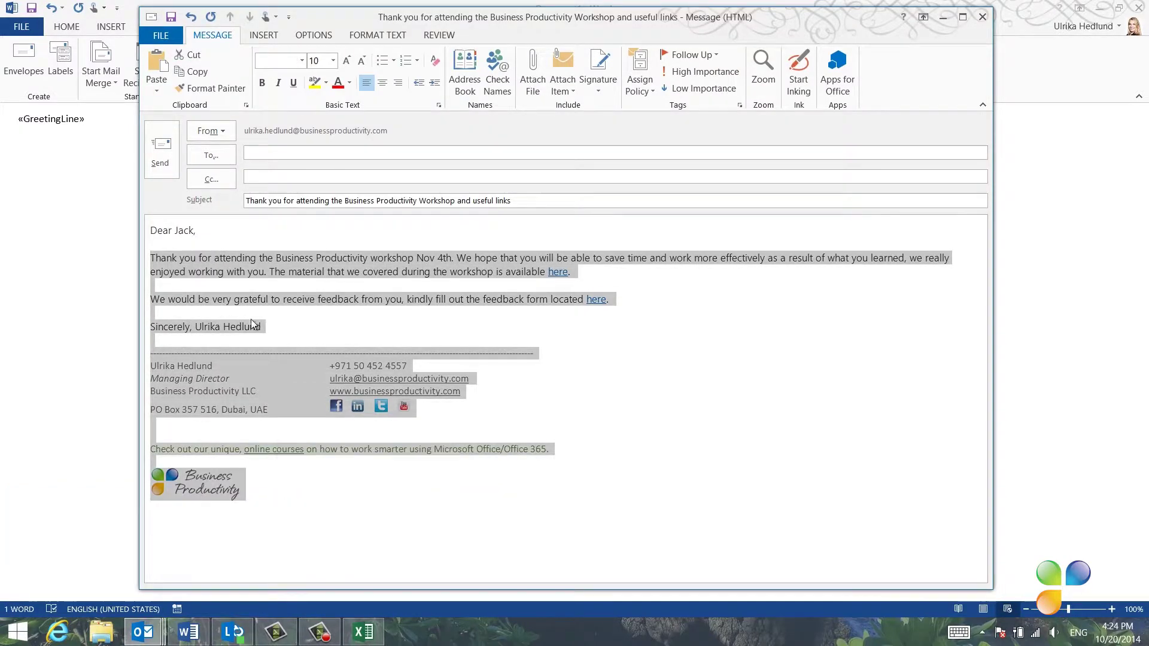
right_click(258, 366)
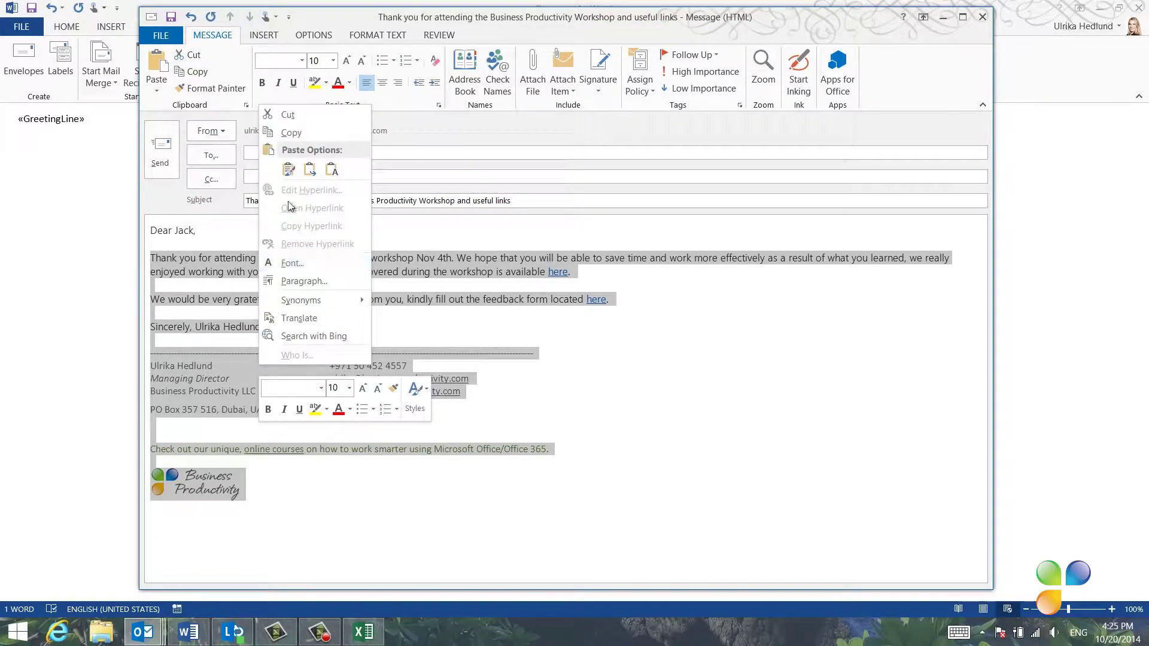
click(291, 135)
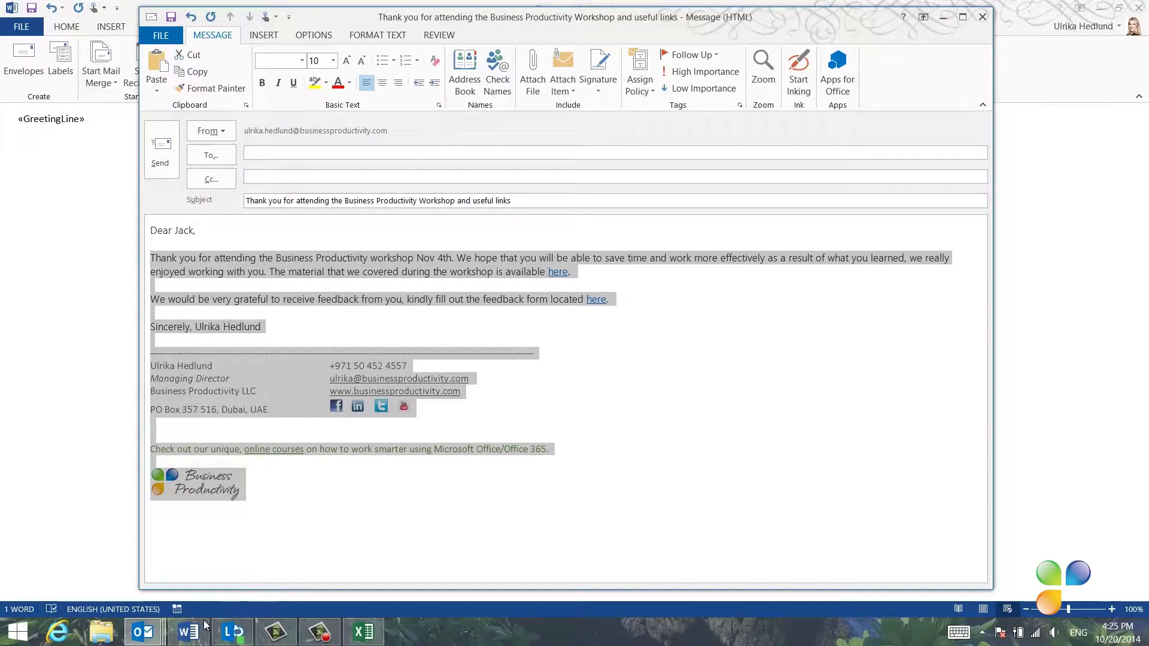
click(66, 202)
Paste the email text below the greeting and Format-Paint its Segoe UI 10 style onto «GreetingLine»
right_click(21, 144)
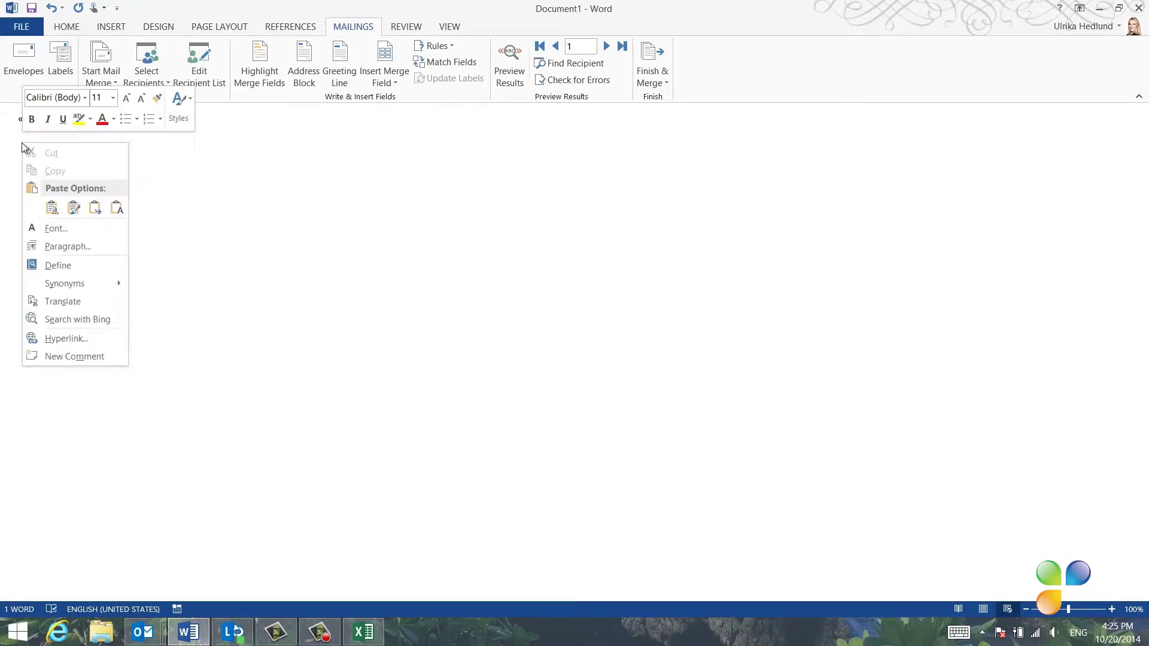
click(74, 209)
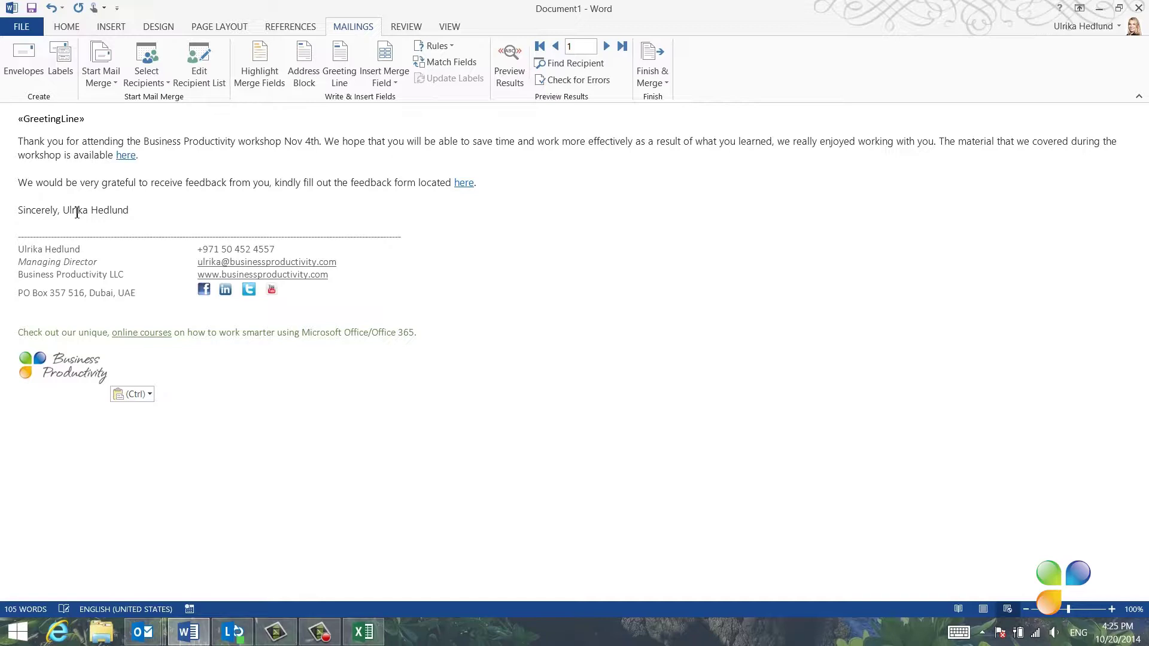
drag(18, 142, 74, 142)
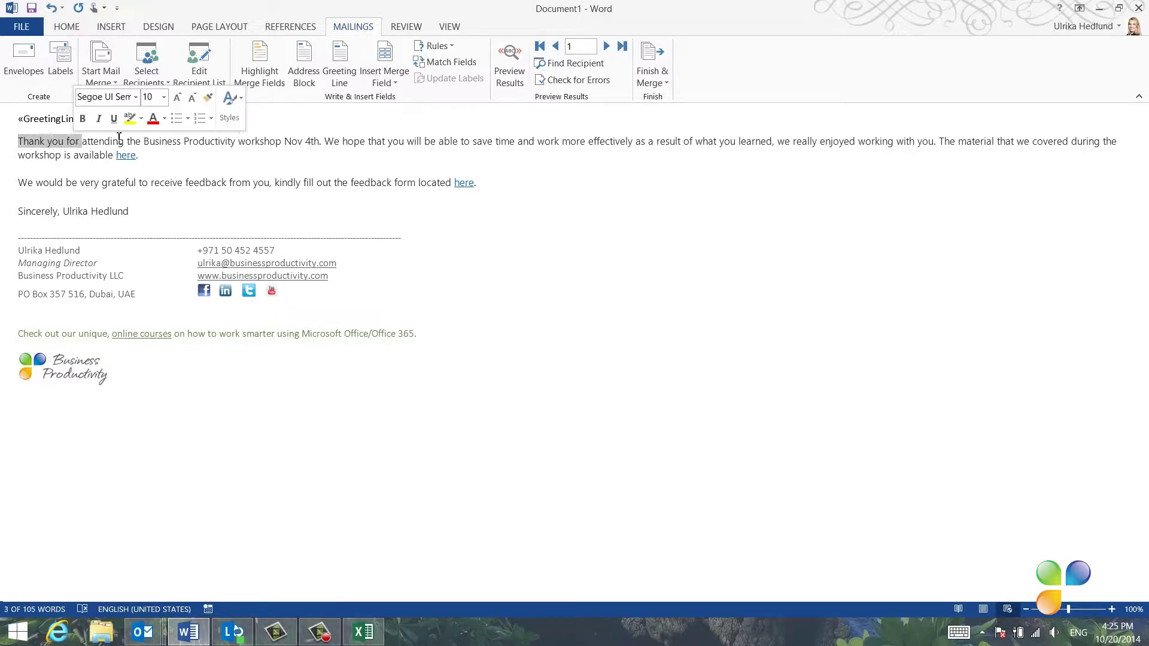
click(208, 99)
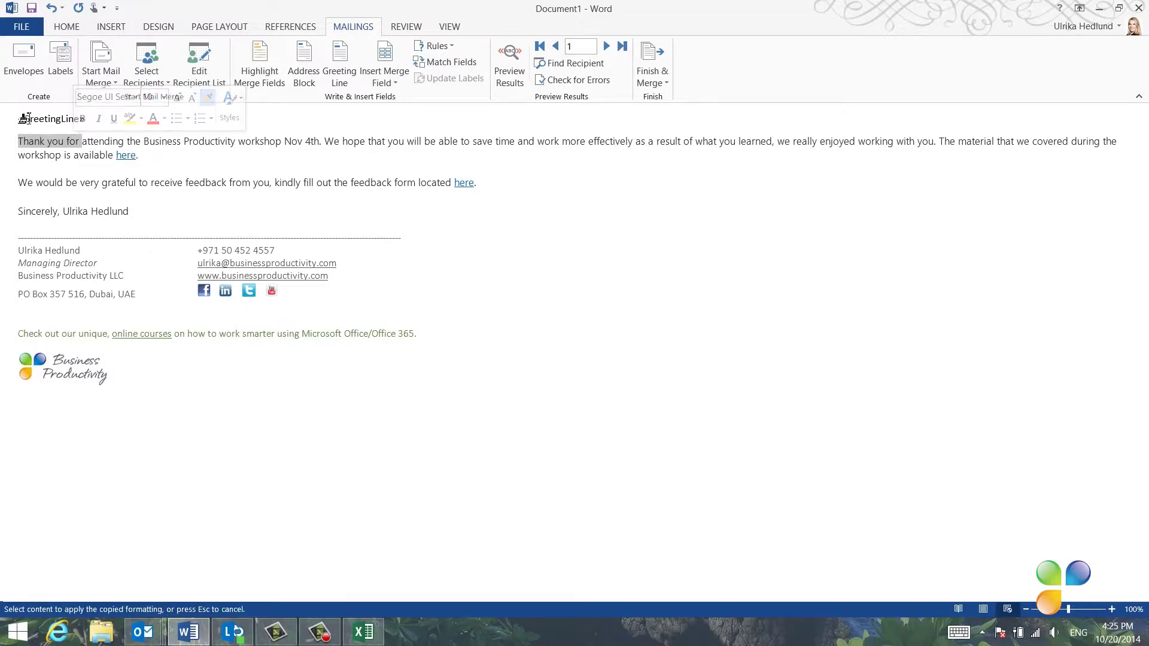
drag(16, 120, 126, 122)
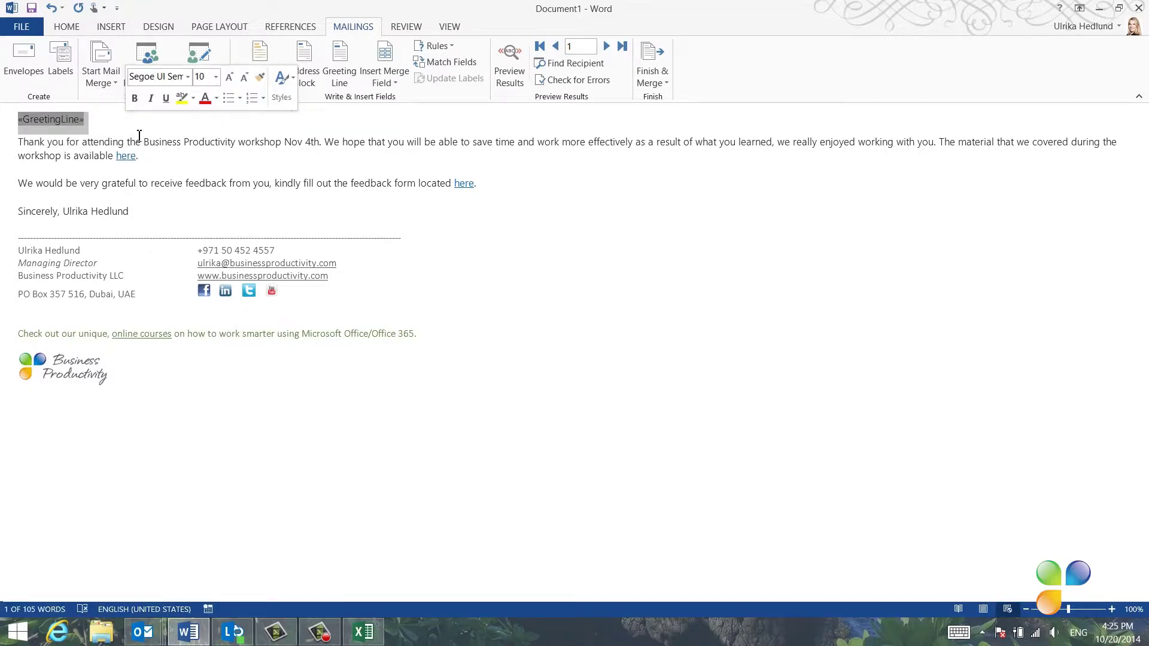
click(126, 121)
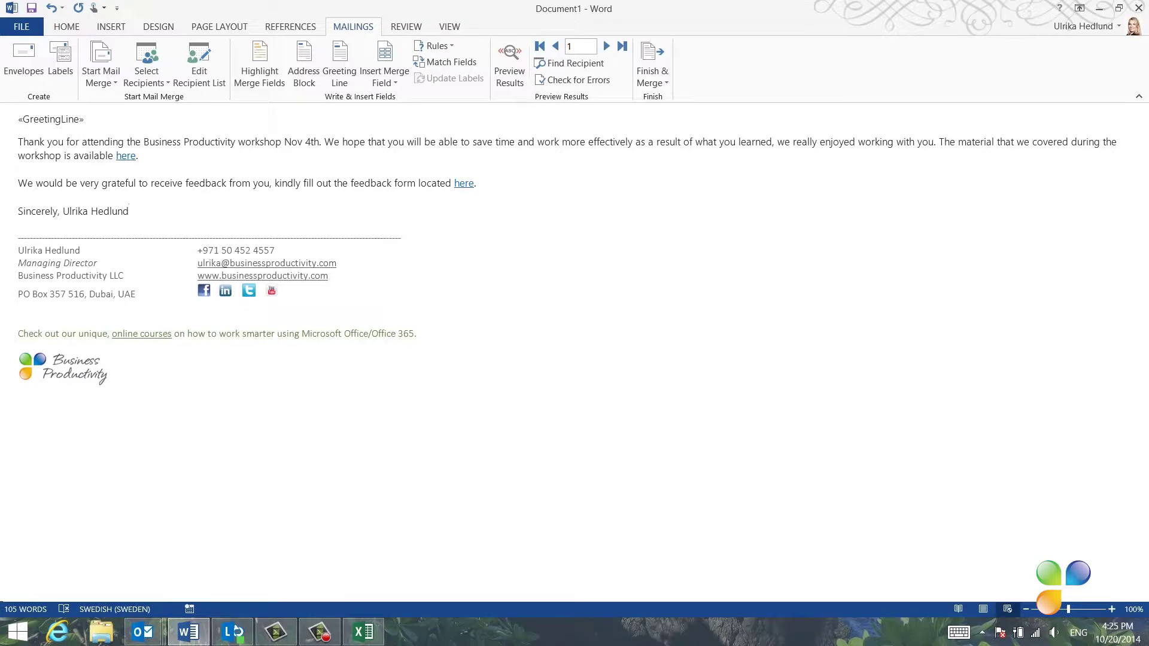
Preview the merge results and move to record 9
click(519, 78)
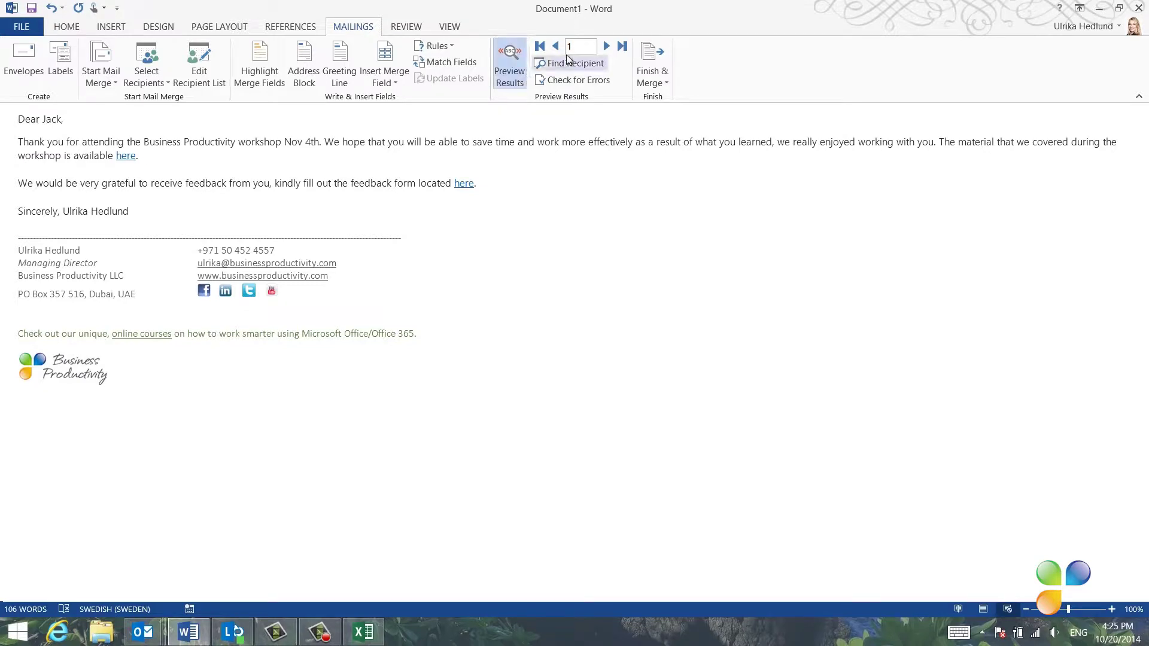
click(627, 47)
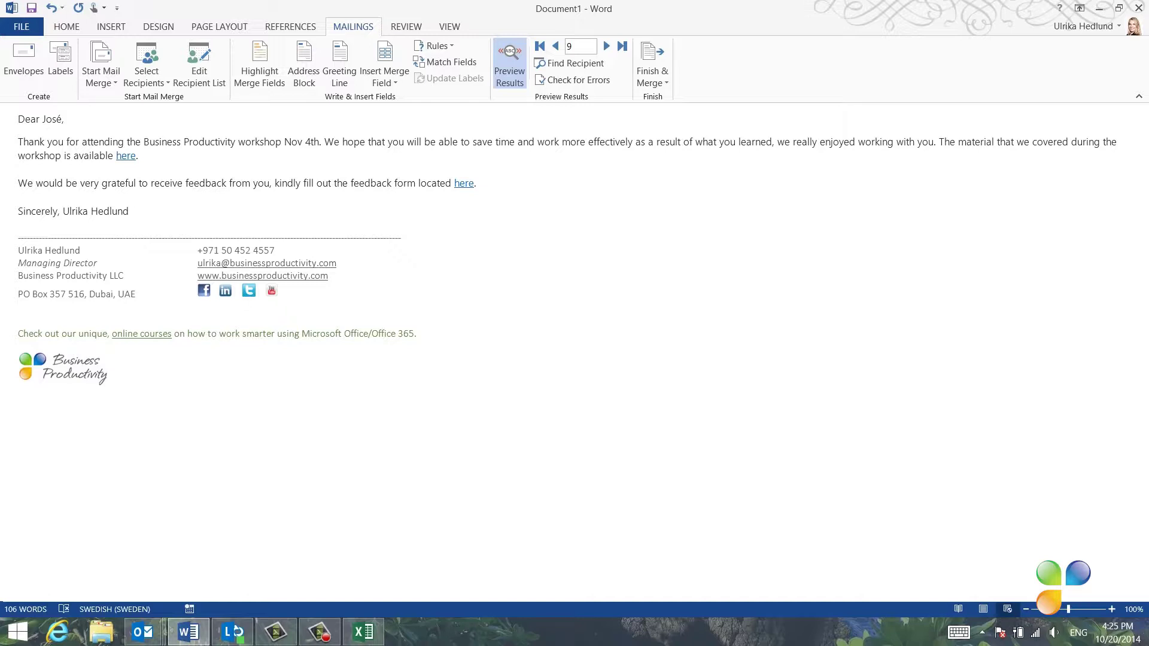
click(611, 199)
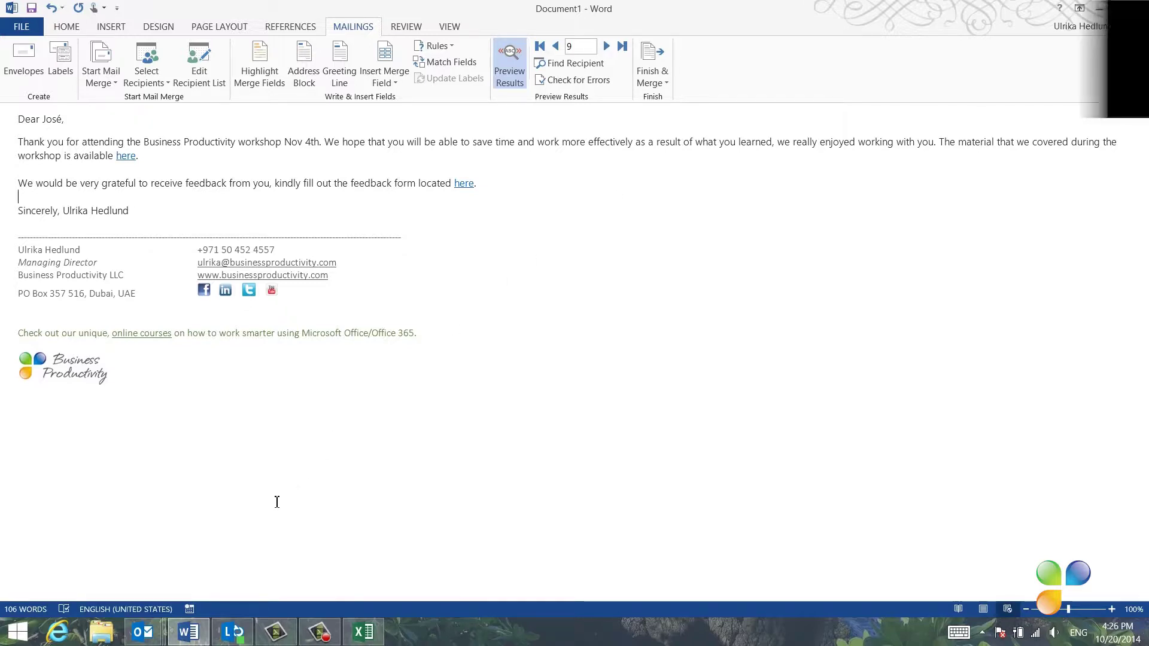
Check Outlook's send and receive settings from the Inbox
mouse_move(142, 631)
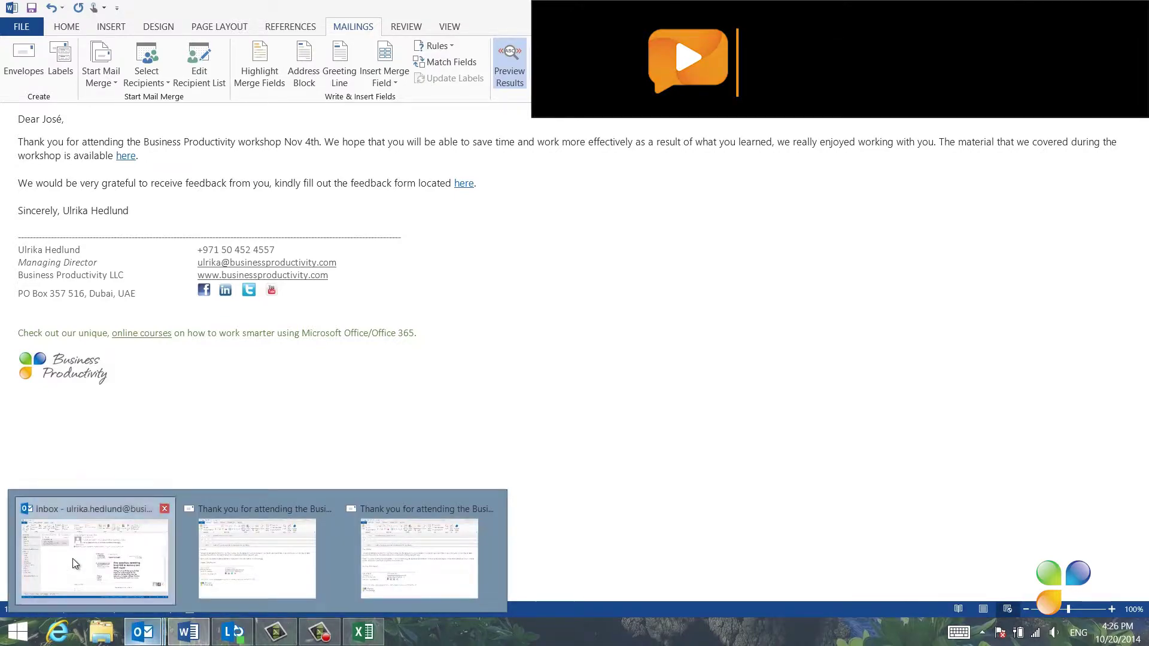
click(112, 597)
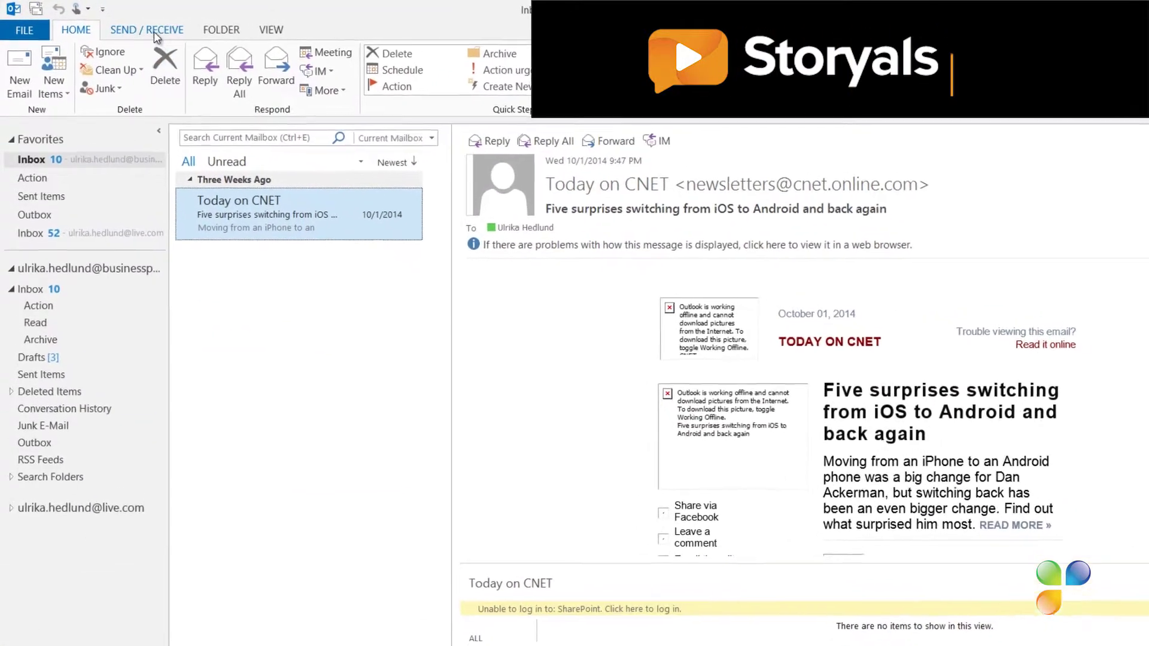
click(157, 33)
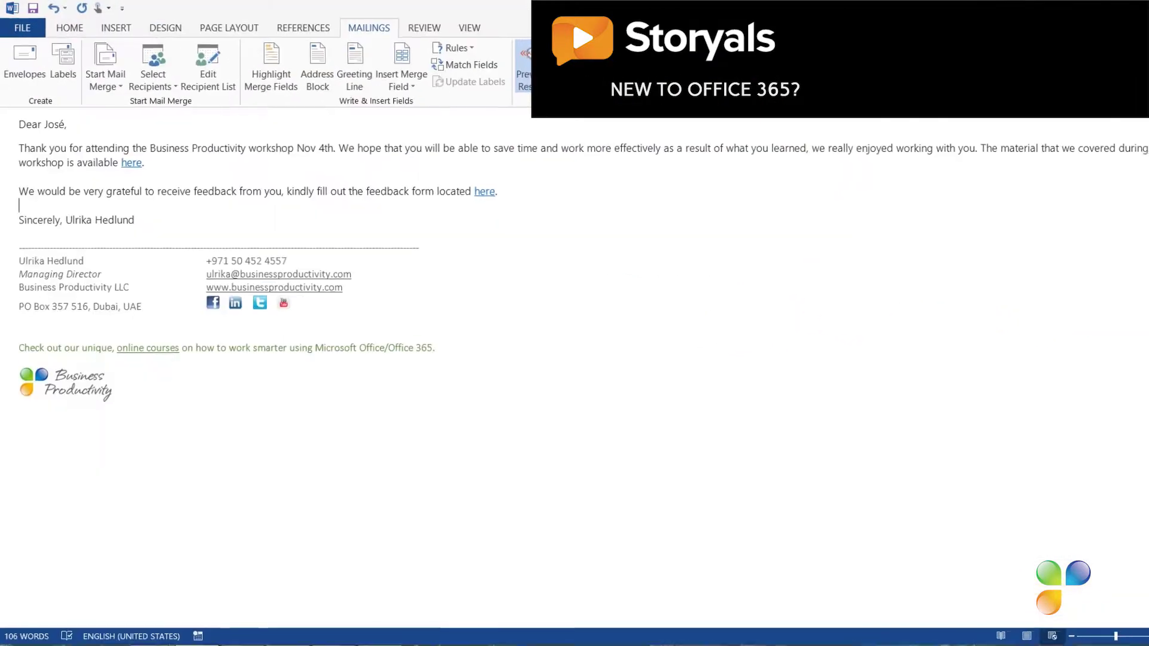
Send the merge as HTML e-mails to all recipients with subject text 'Thank'
click(658, 66)
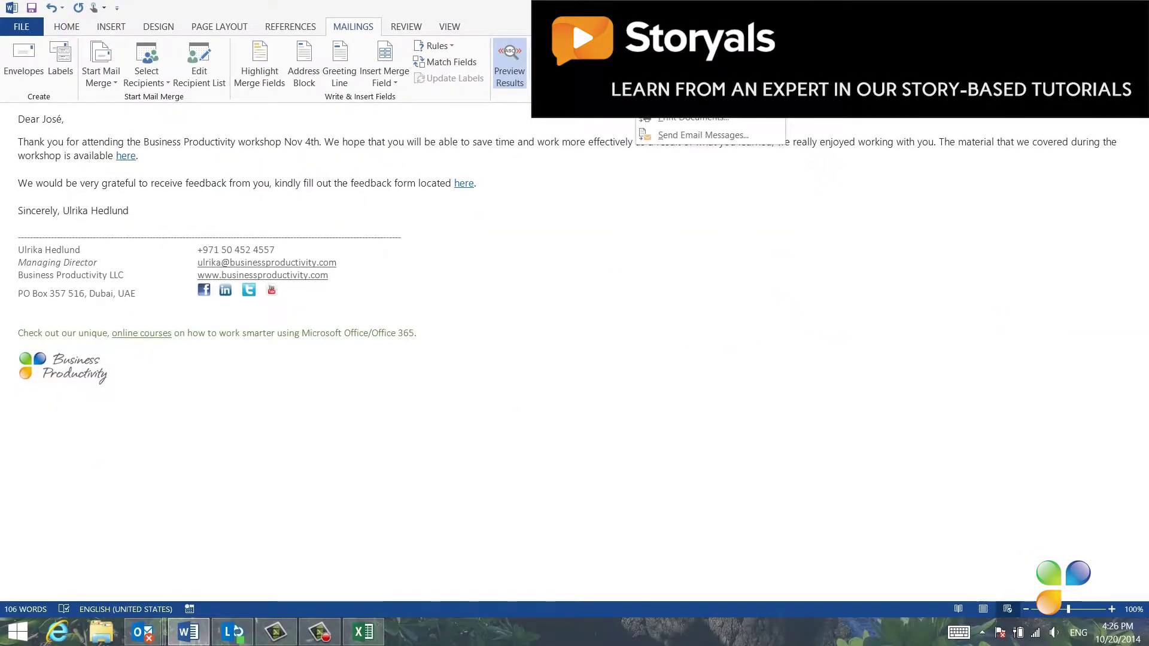
click(684, 133)
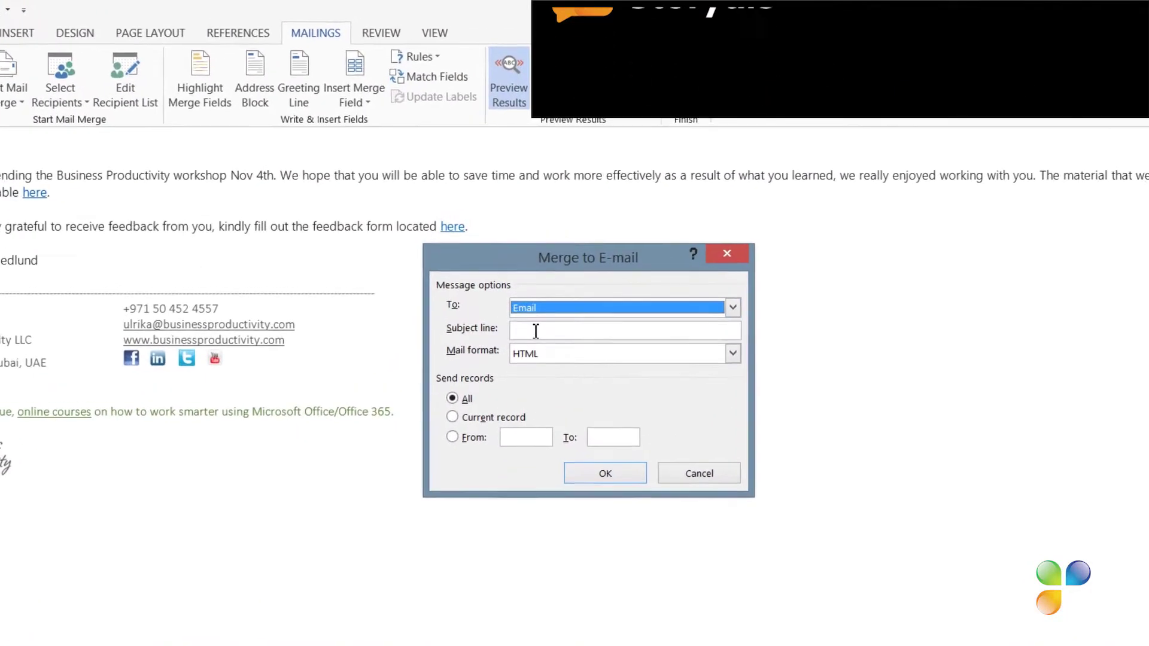
click(536, 335)
text(Thank)
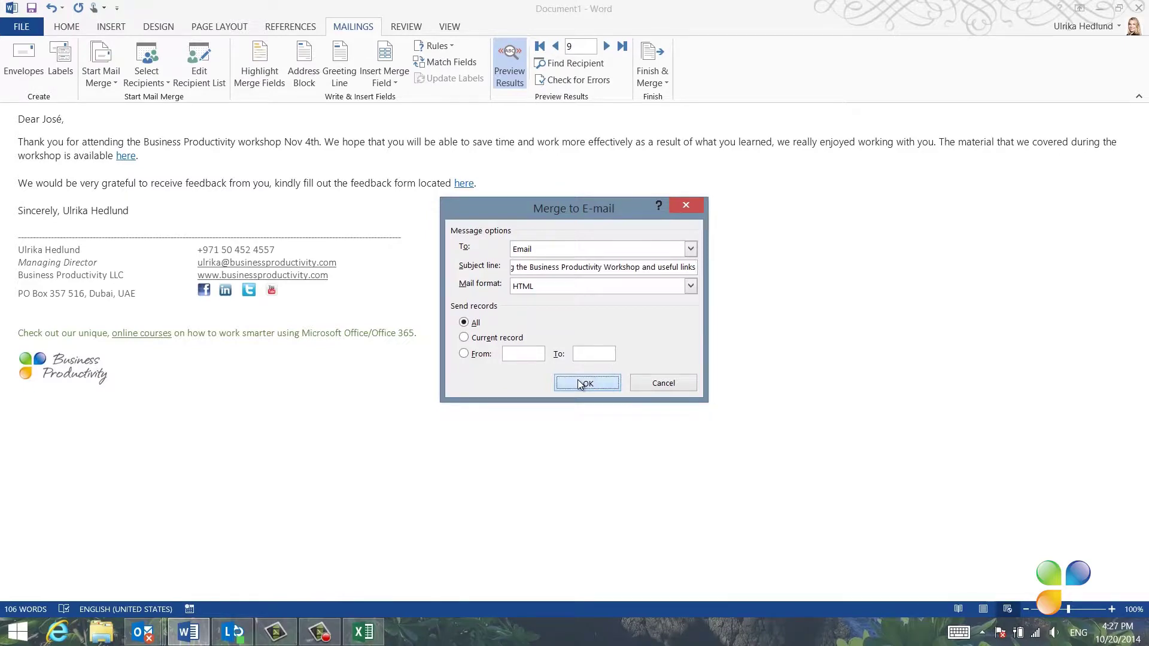
click(579, 383)
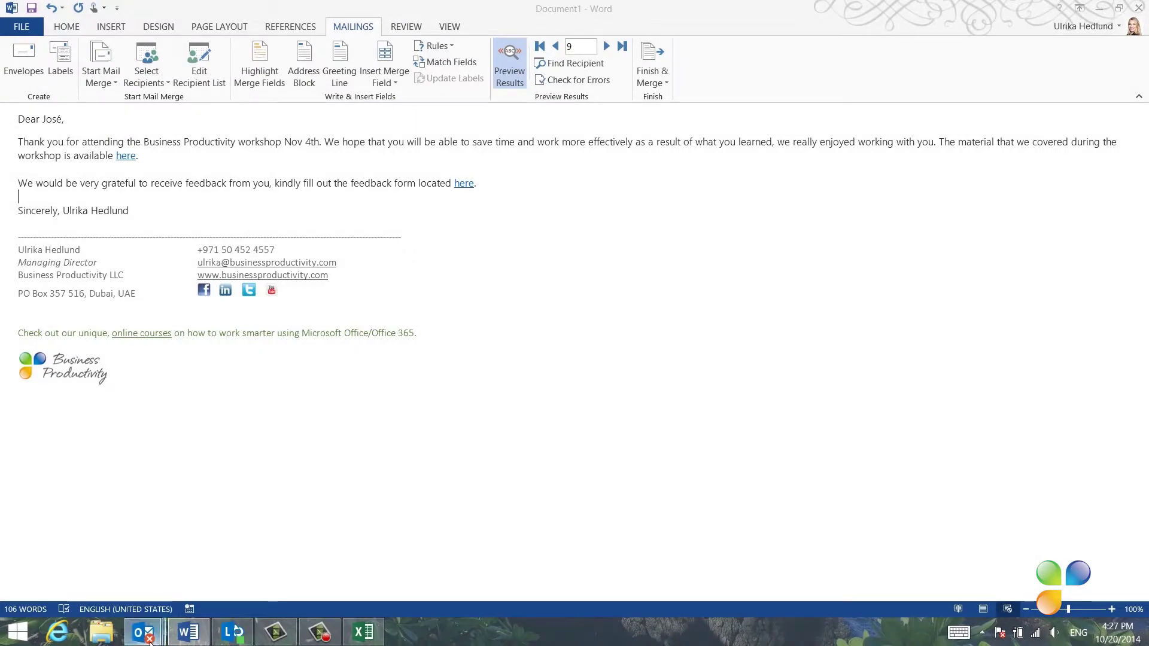
mouse_move(152, 636)
click(83, 559)
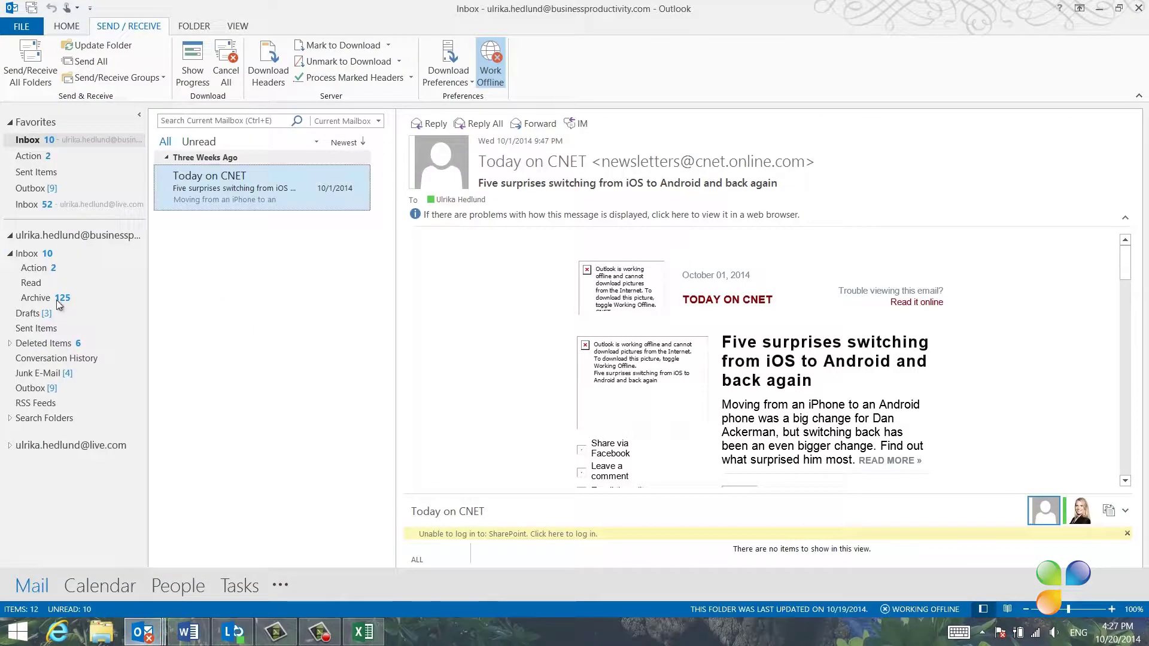
click(48, 192)
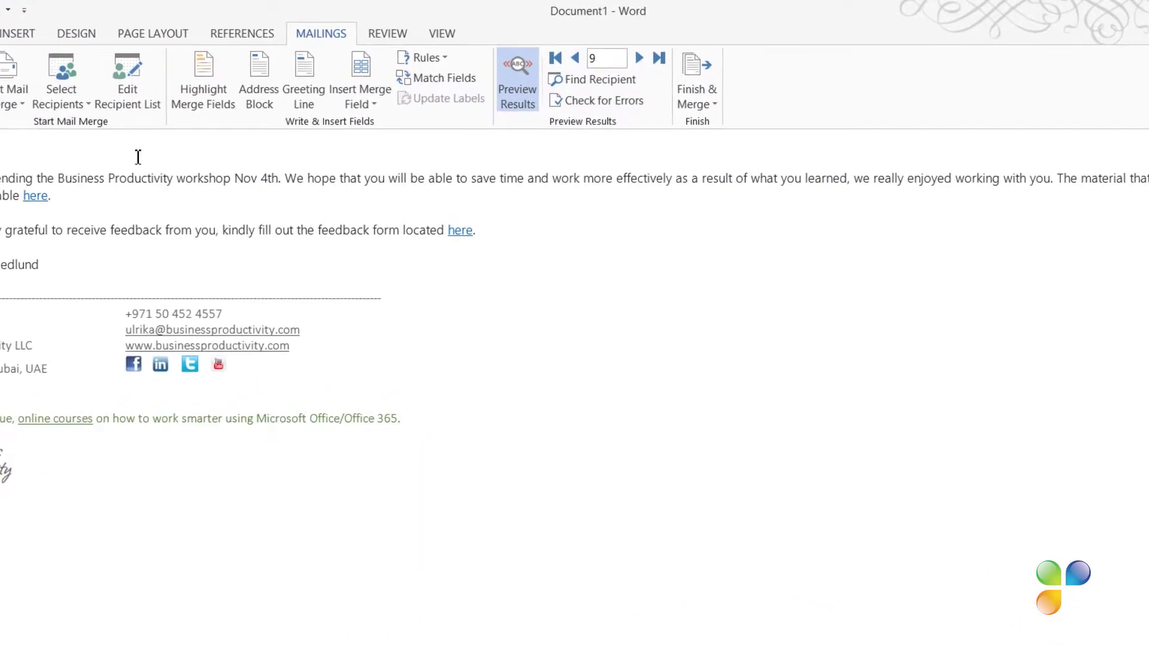
Filter recipients to Feedback form filled in Not equal to No, leaving five
click(127, 81)
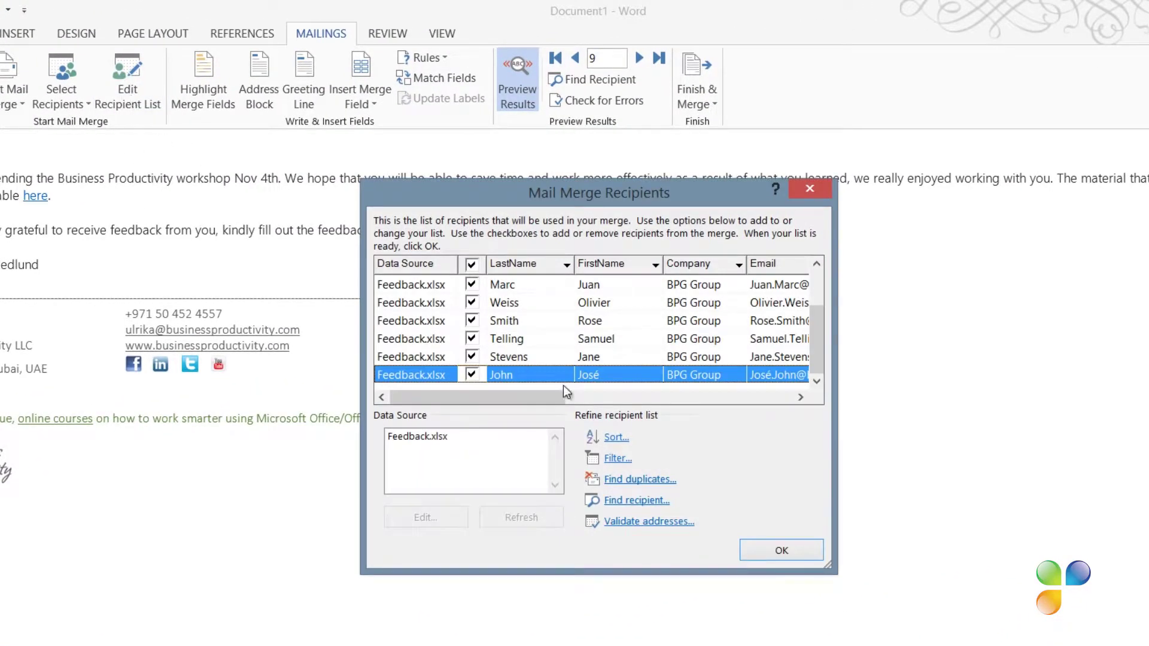
click(619, 457)
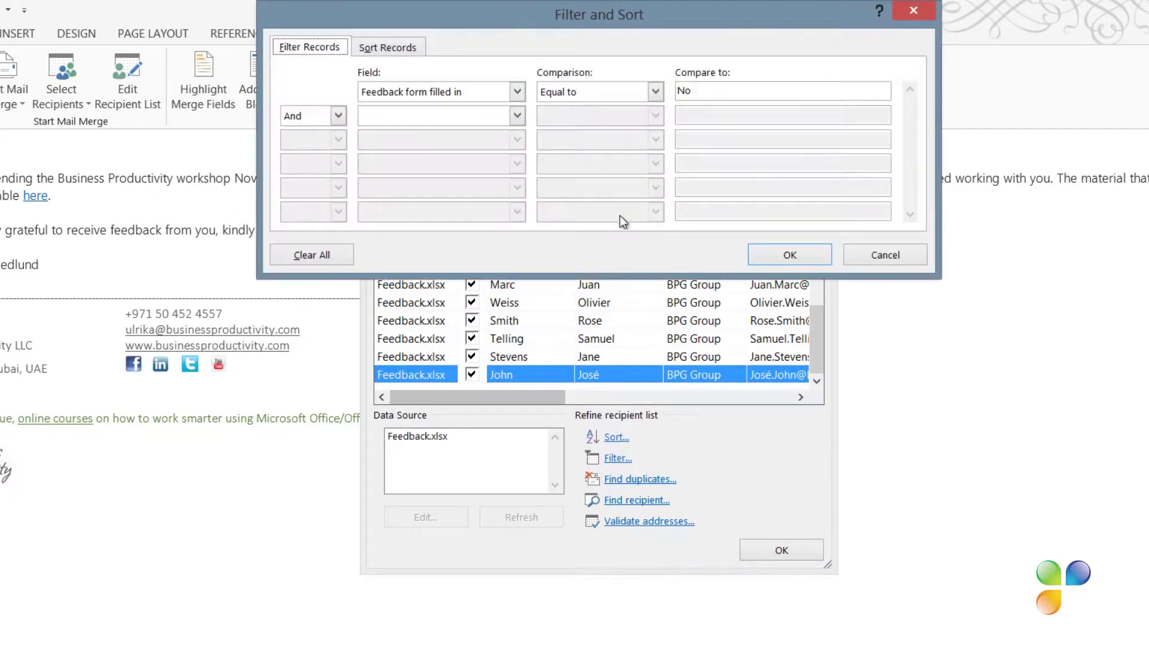
click(655, 91)
click(640, 122)
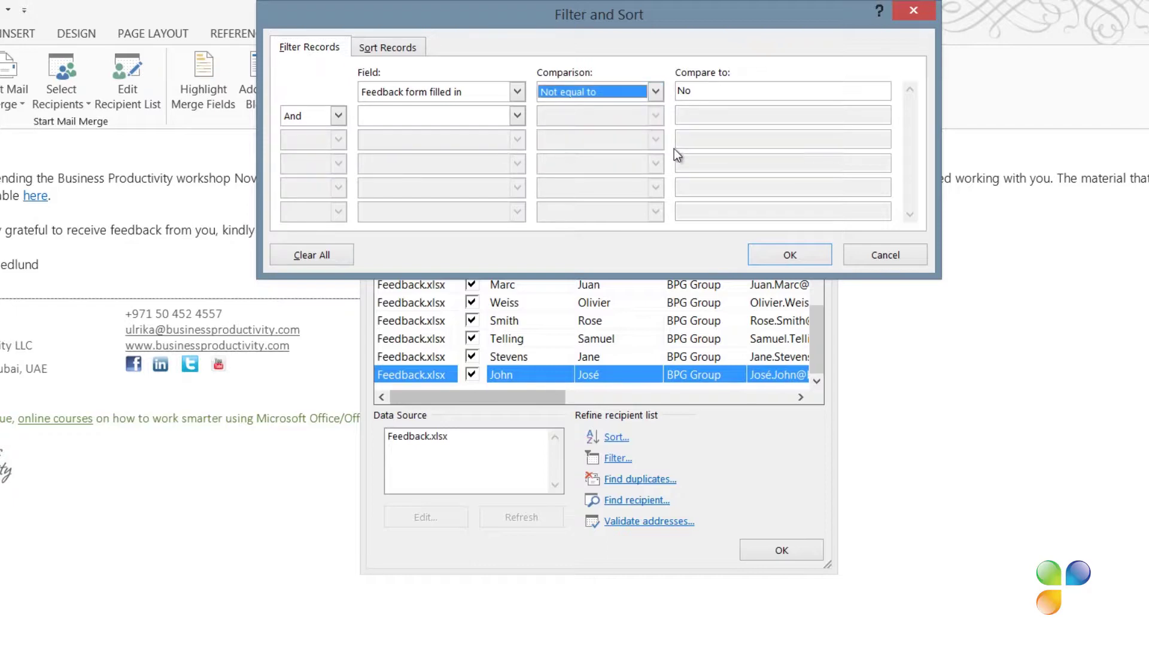
click(782, 252)
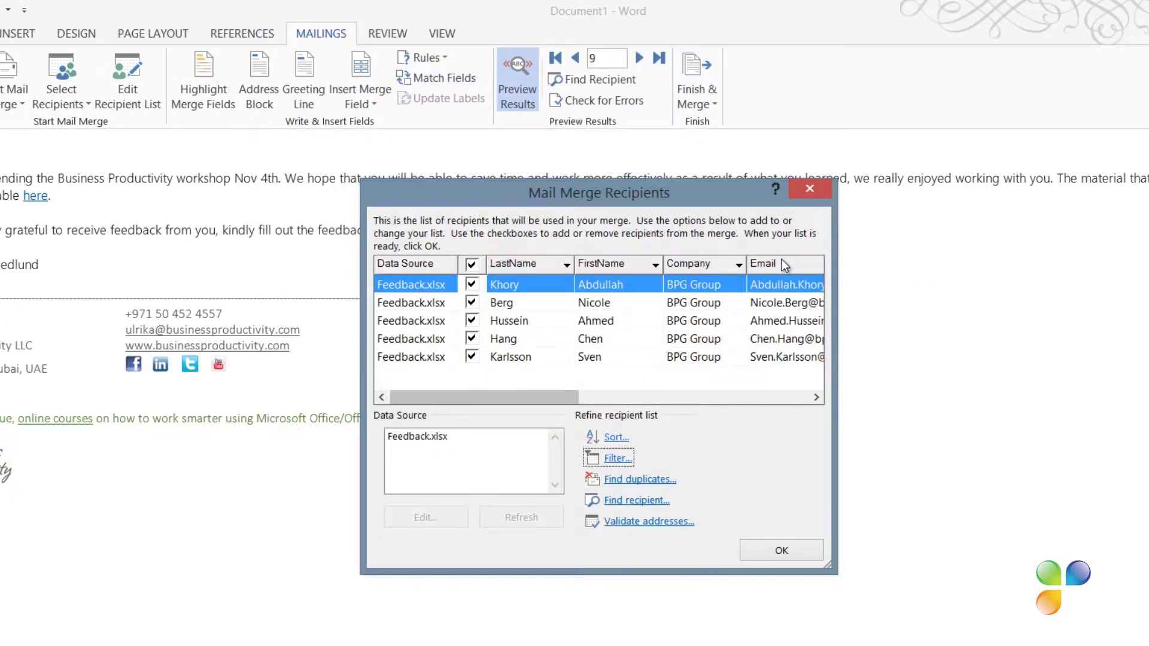
drag(541, 400, 506, 408)
Accept the filtered list and select the thanks-for-your-input sentence in the Outlook message
click(781, 550)
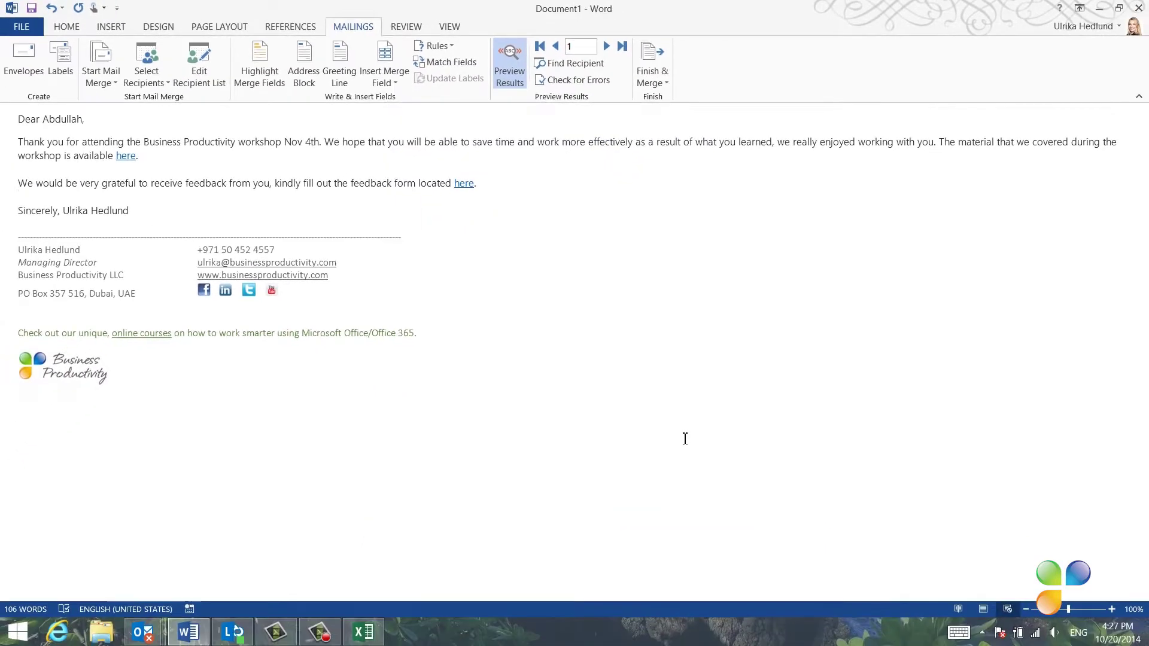
mouse_move(142, 632)
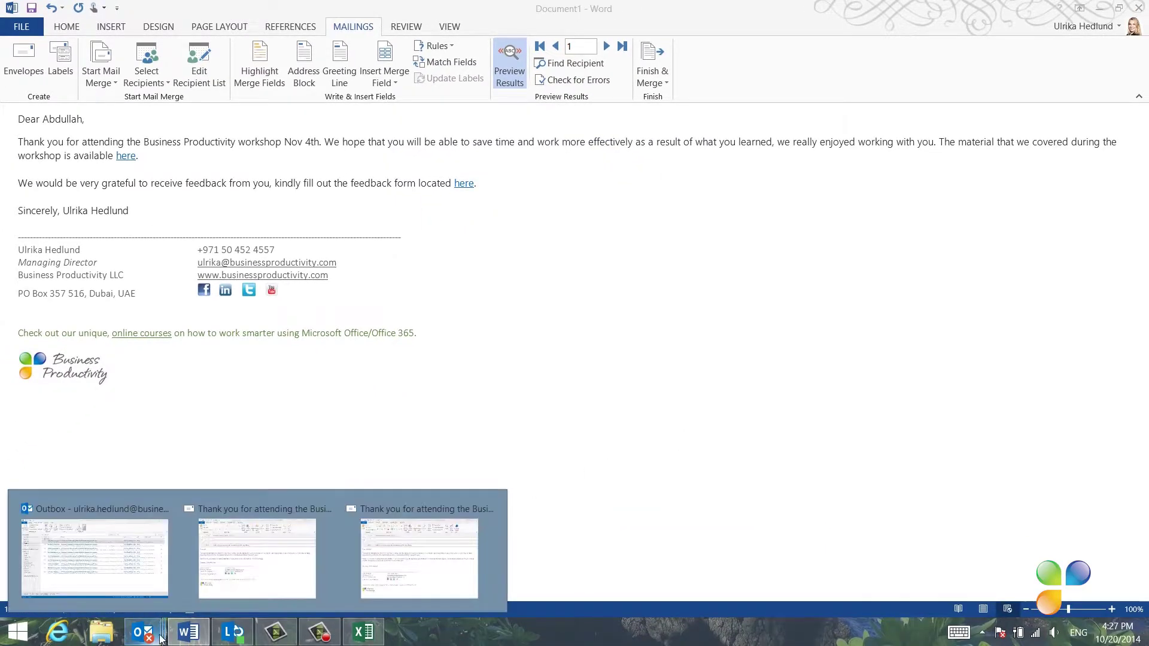
click(273, 586)
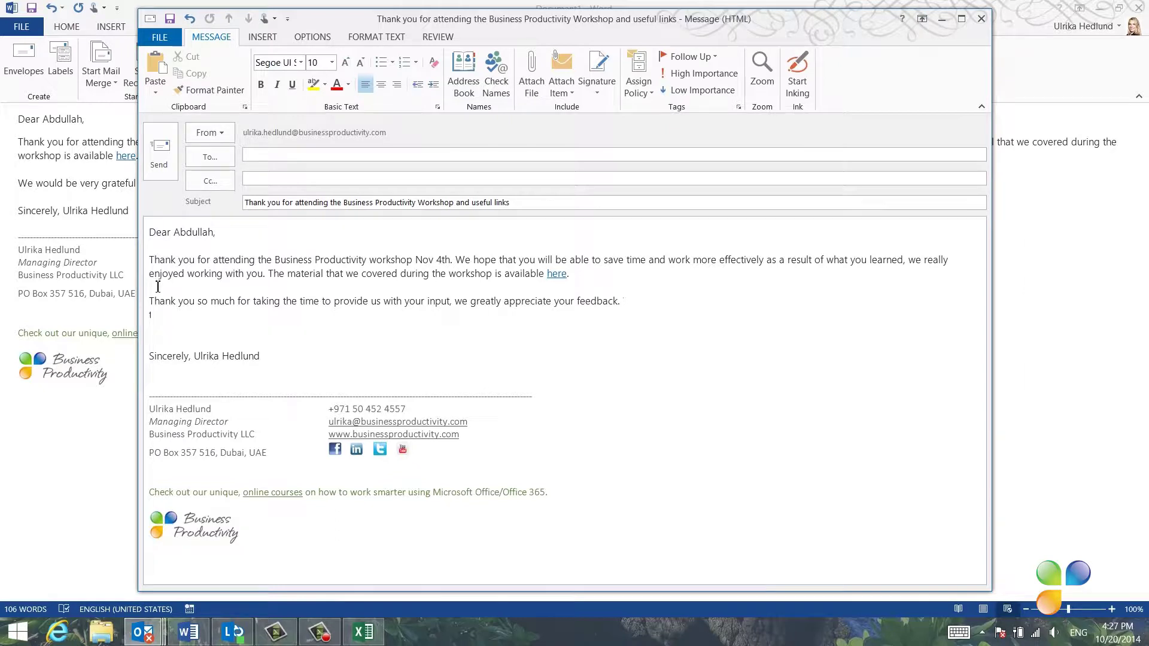
drag(150, 301, 622, 302)
key(ctrl+c)
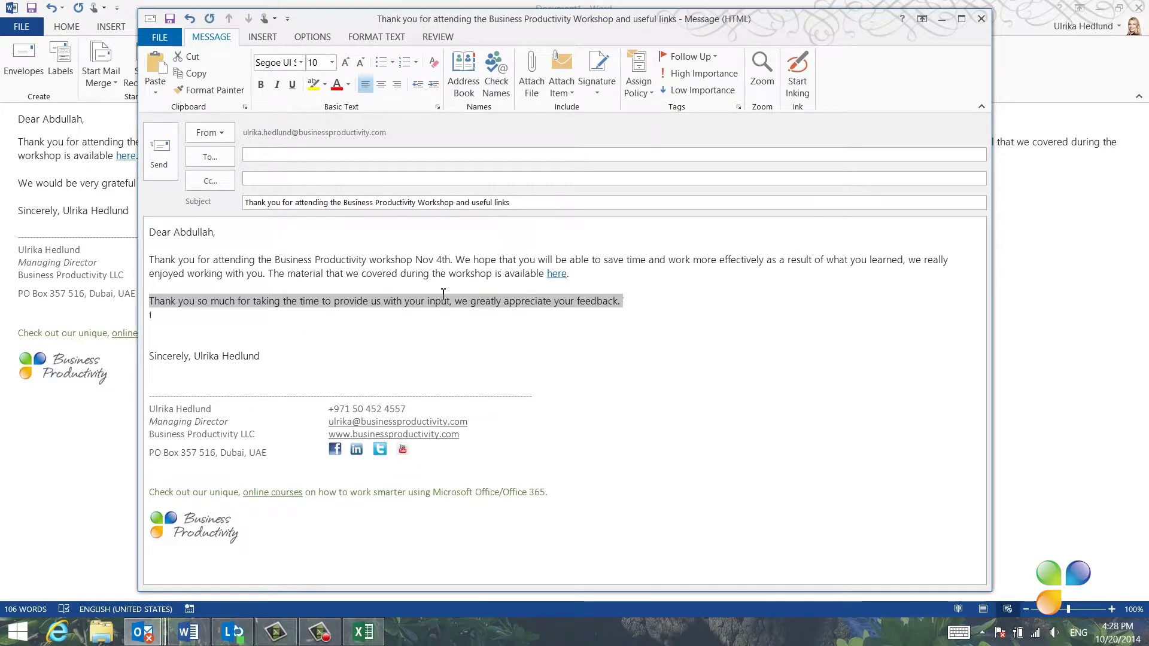
Replace the feedback-form request sentence in Word with the pasted thank-you sentence
click(52, 187)
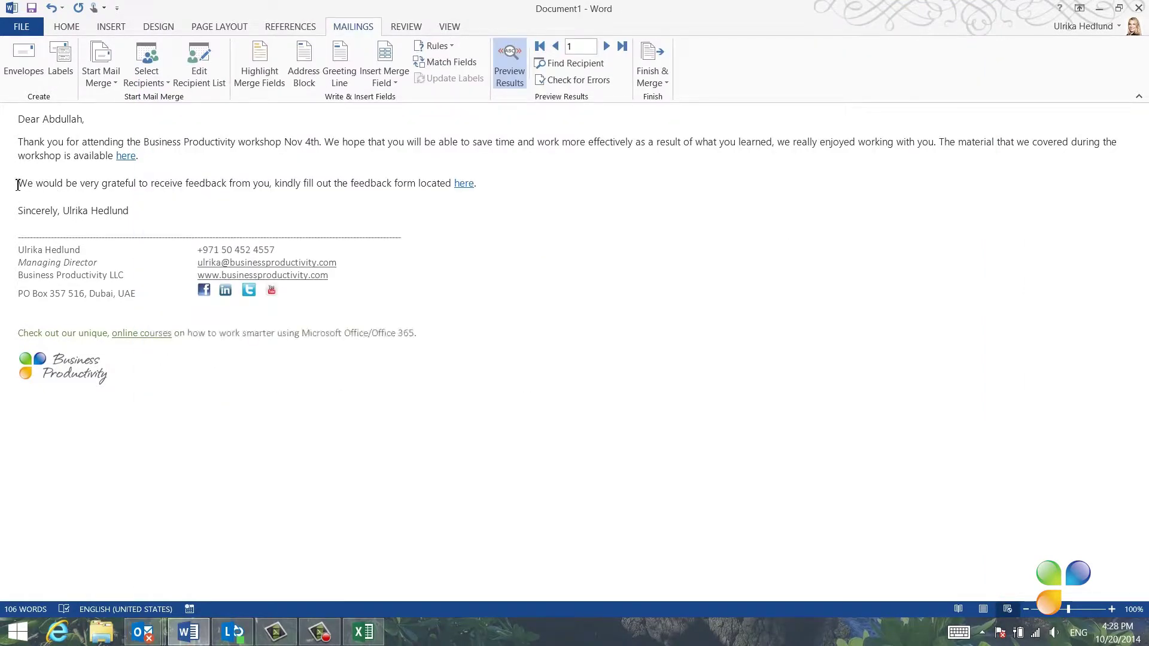
drag(18, 184, 519, 180)
key(ctrl+v)
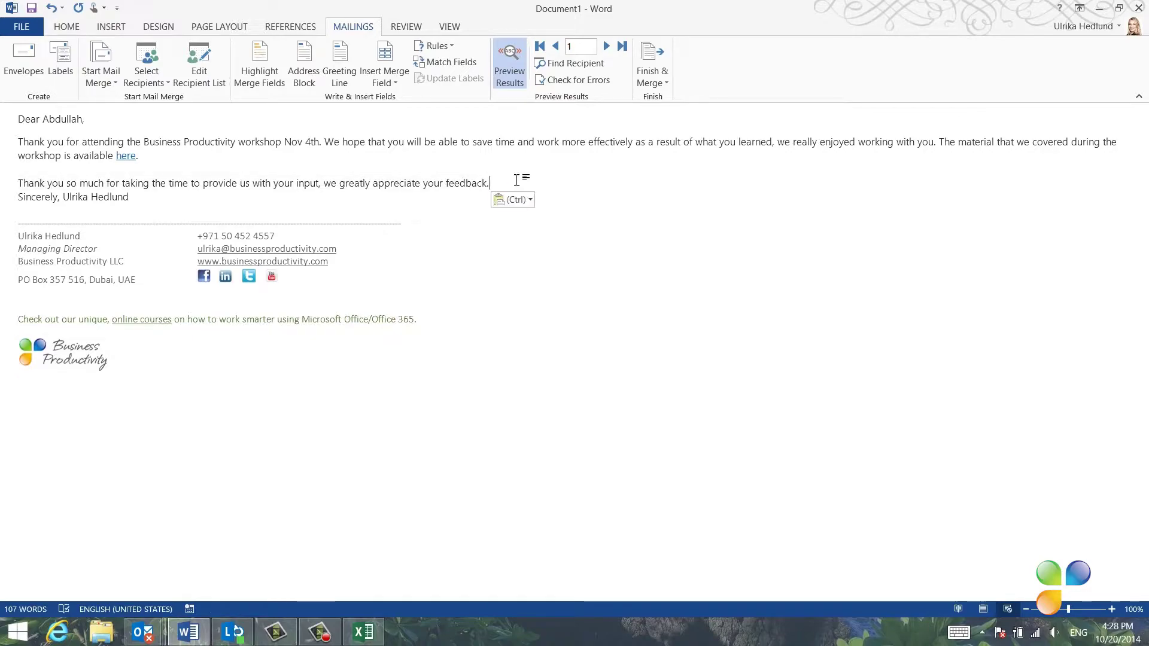
key(Return)
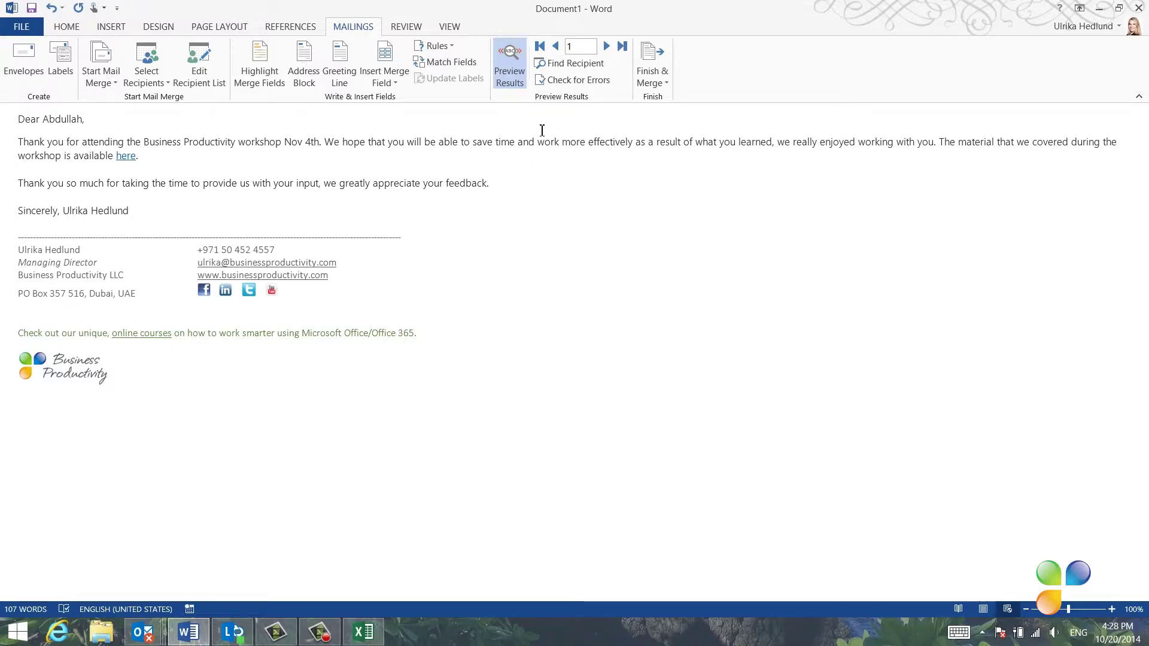
Insert a Fill-in field from Rules with the prompt 'Address individual feedback'
click(411, 57)
click(416, 96)
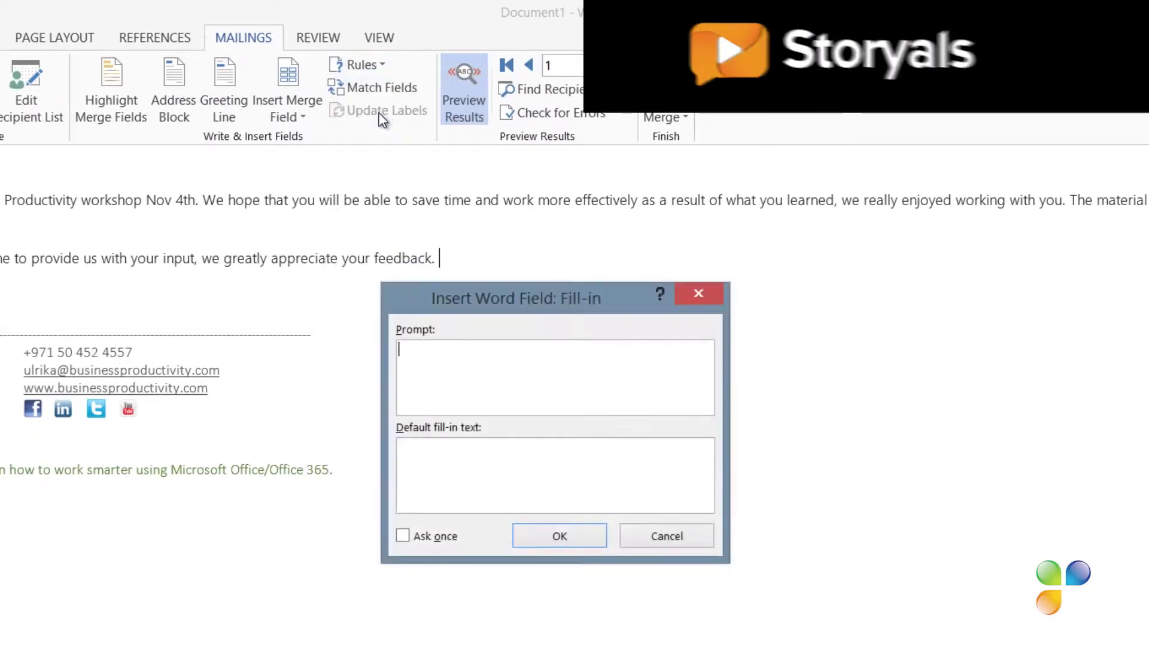
text(Address individual feedback)
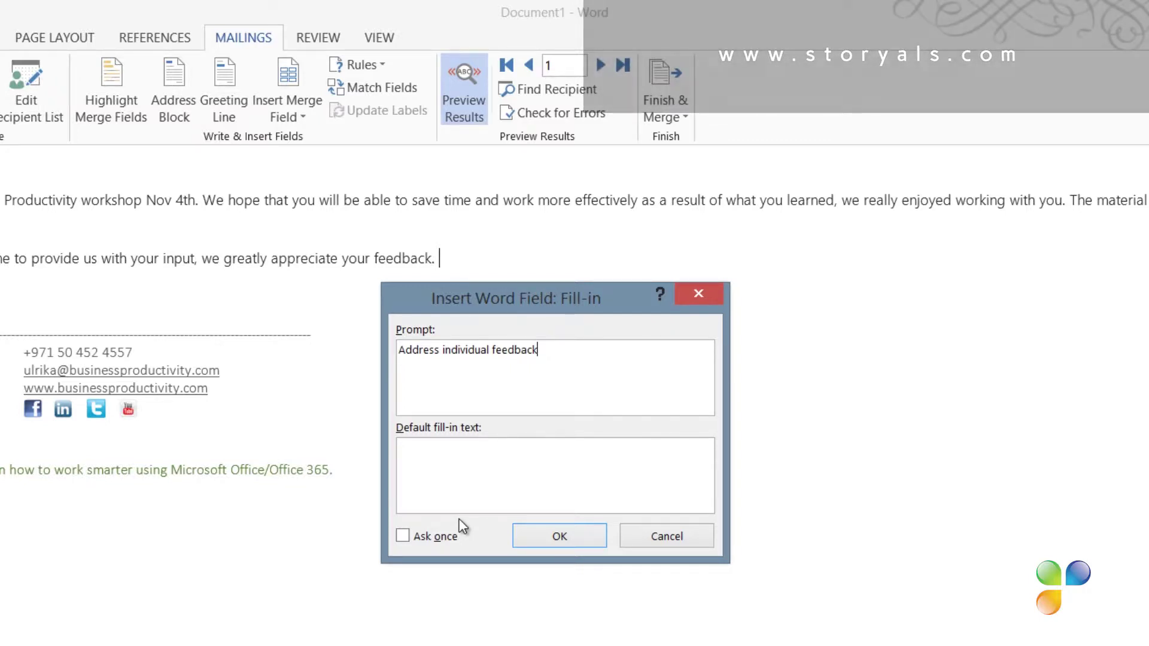
click(533, 536)
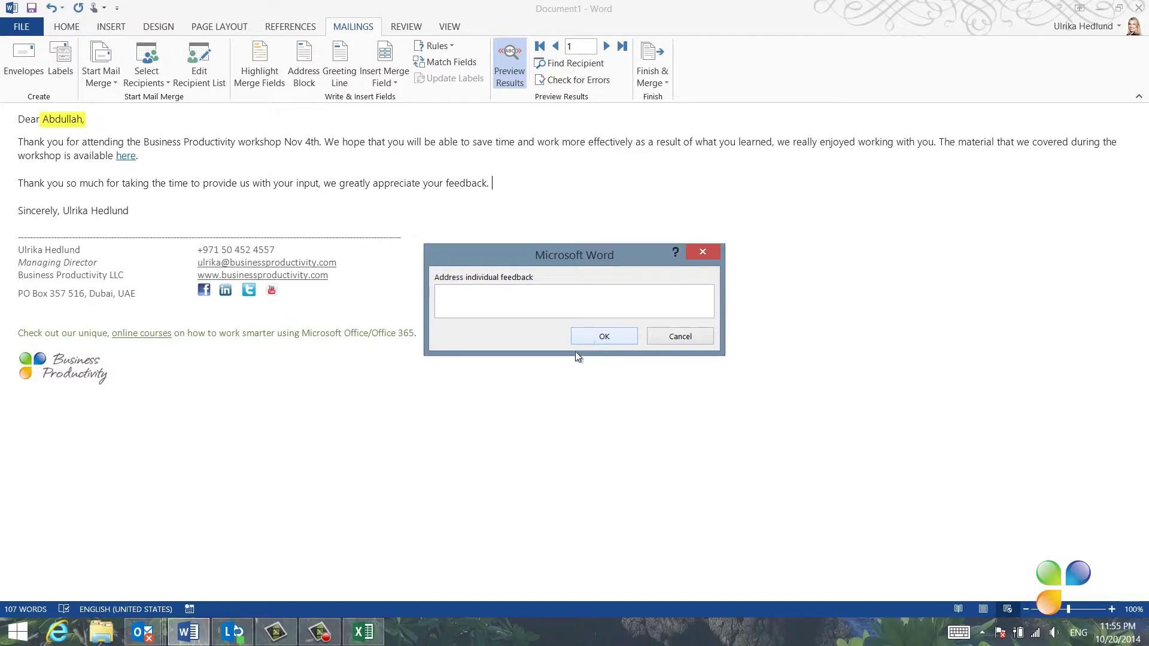
Check record 1's feedback in Excel, then answer 'We are sorry to hear you found the room too hot…'
click(374, 634)
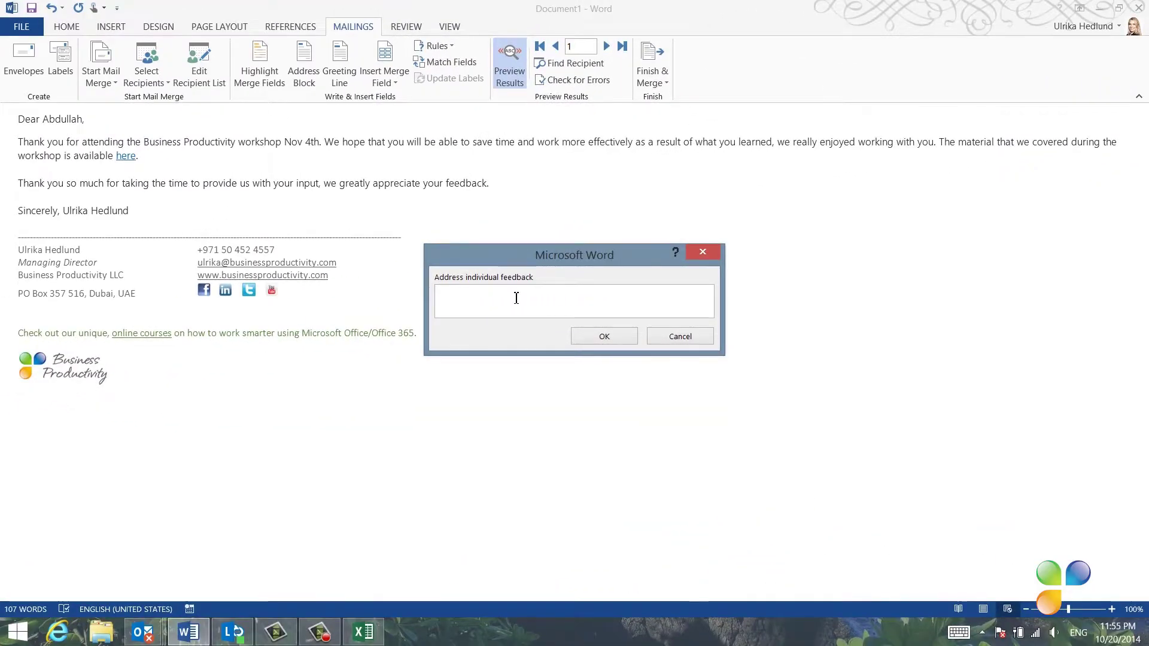
text(We are sorry)
text(to hear you found the room too hot. We have spoken with the event organizers, next time they will control the temperature better.)
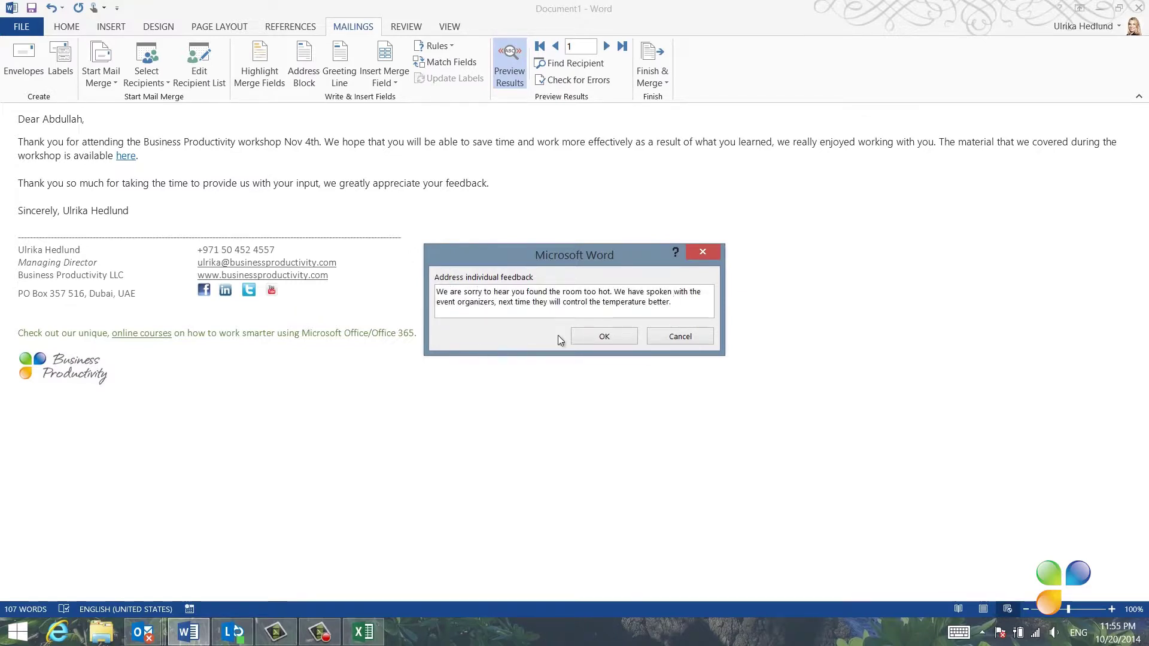
click(603, 336)
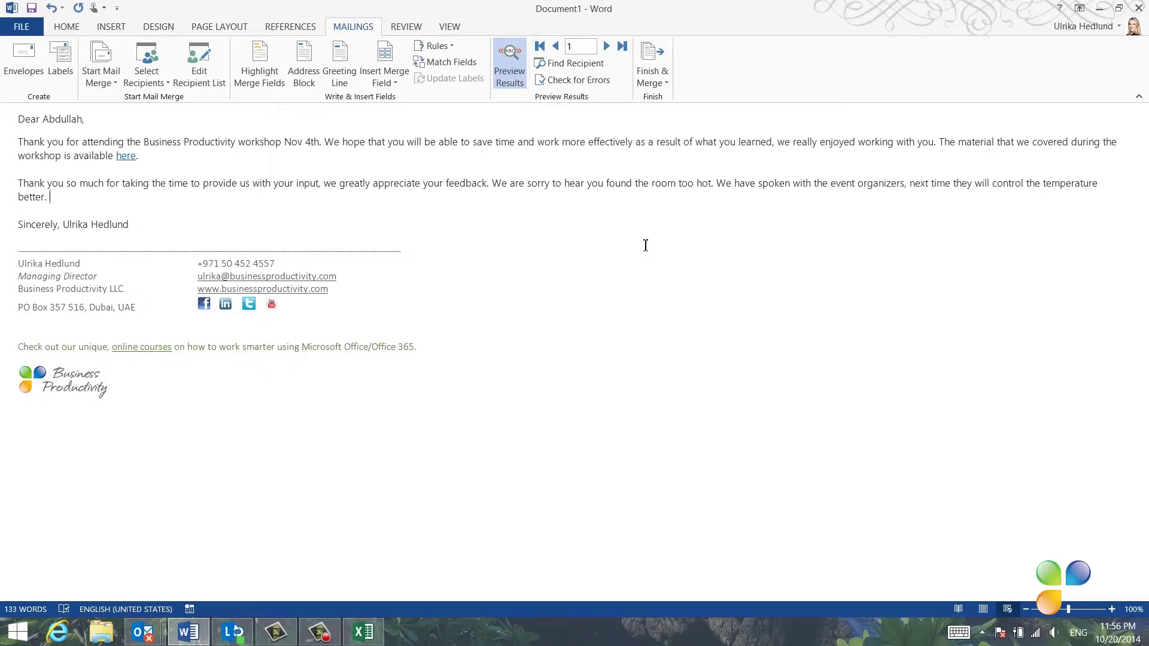
Start a Finish & Merge to email messages with the default settings
click(655, 75)
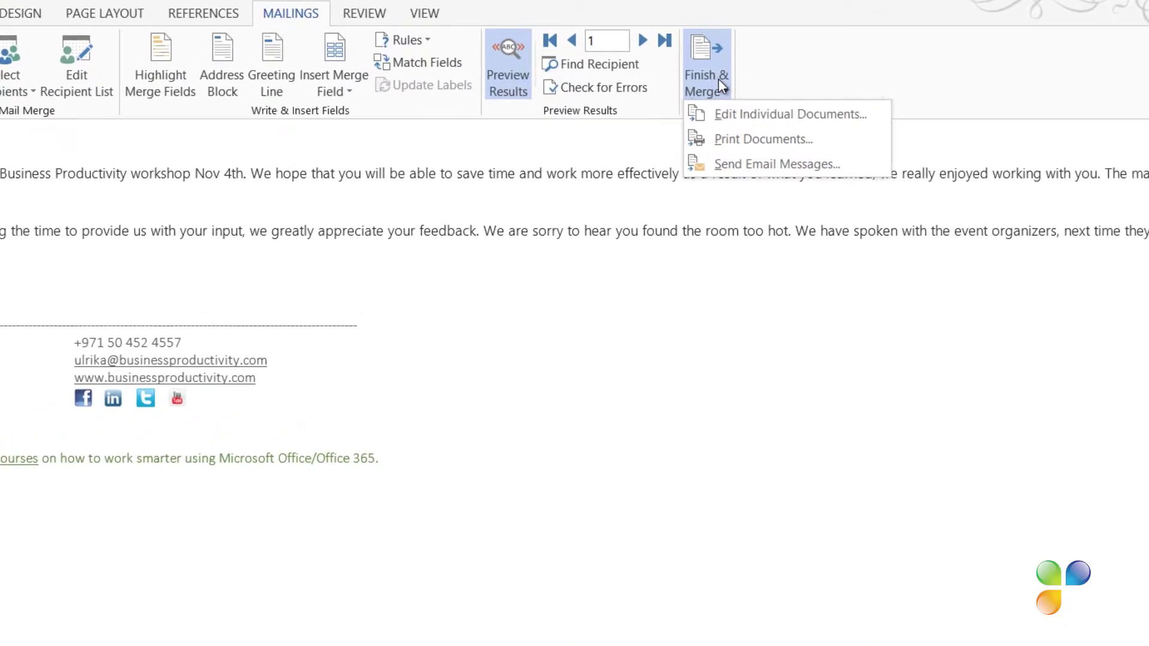
click(741, 161)
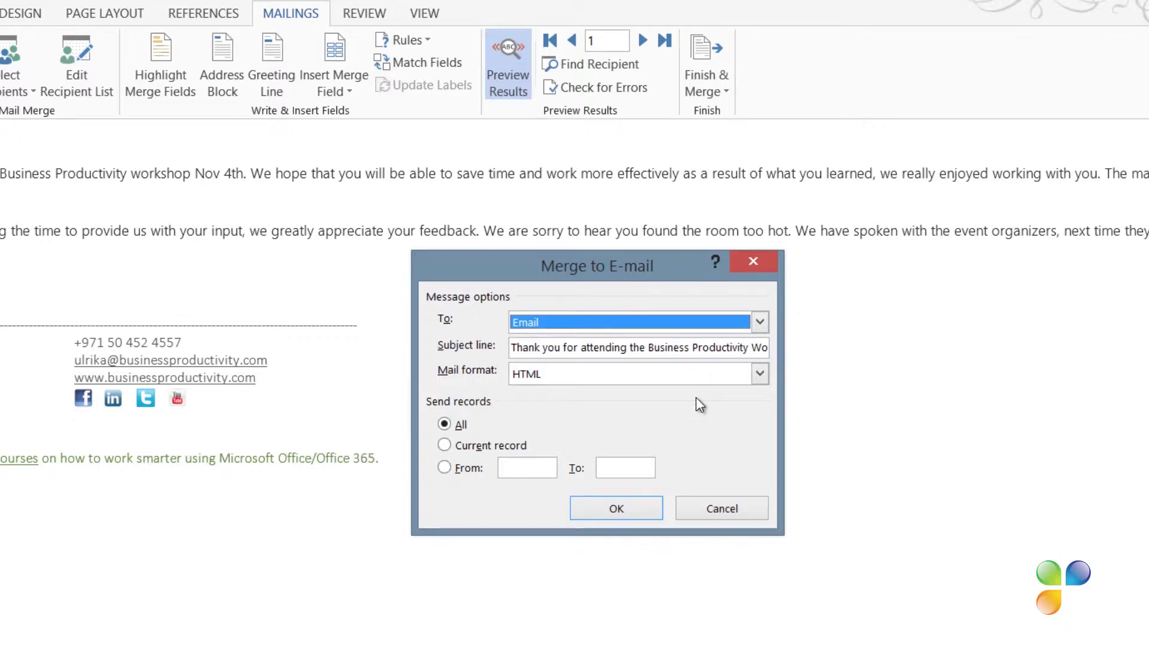
click(643, 505)
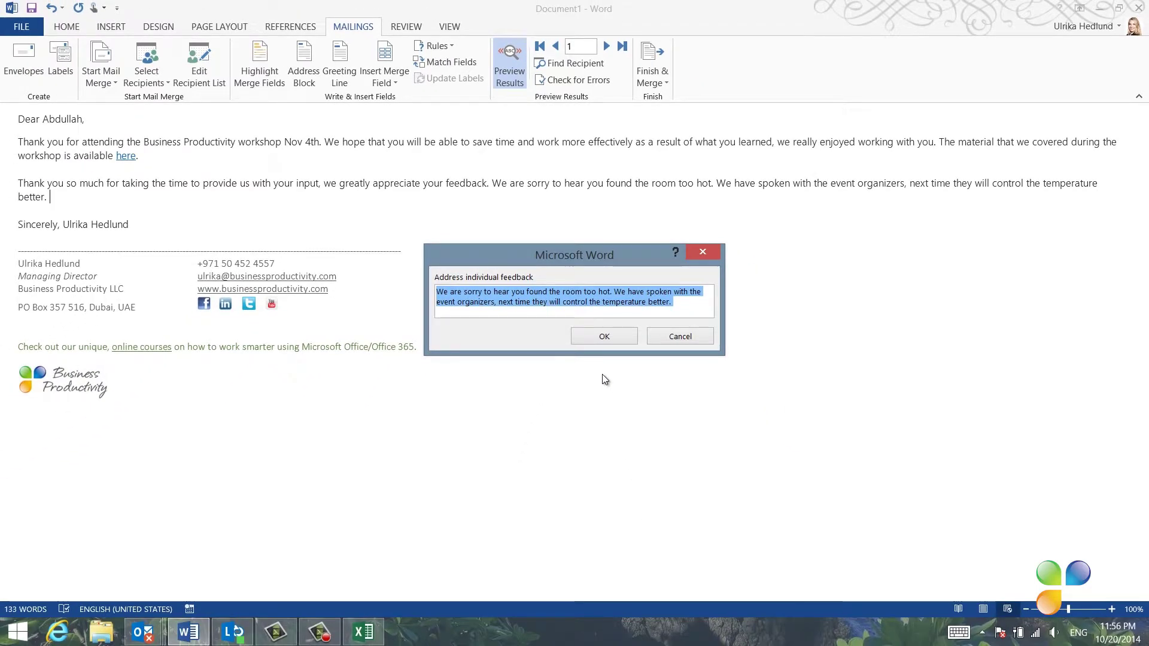
Accept the first recipient's default feedback, then dismiss the remaining recipients' Fill-in prompts
click(595, 340)
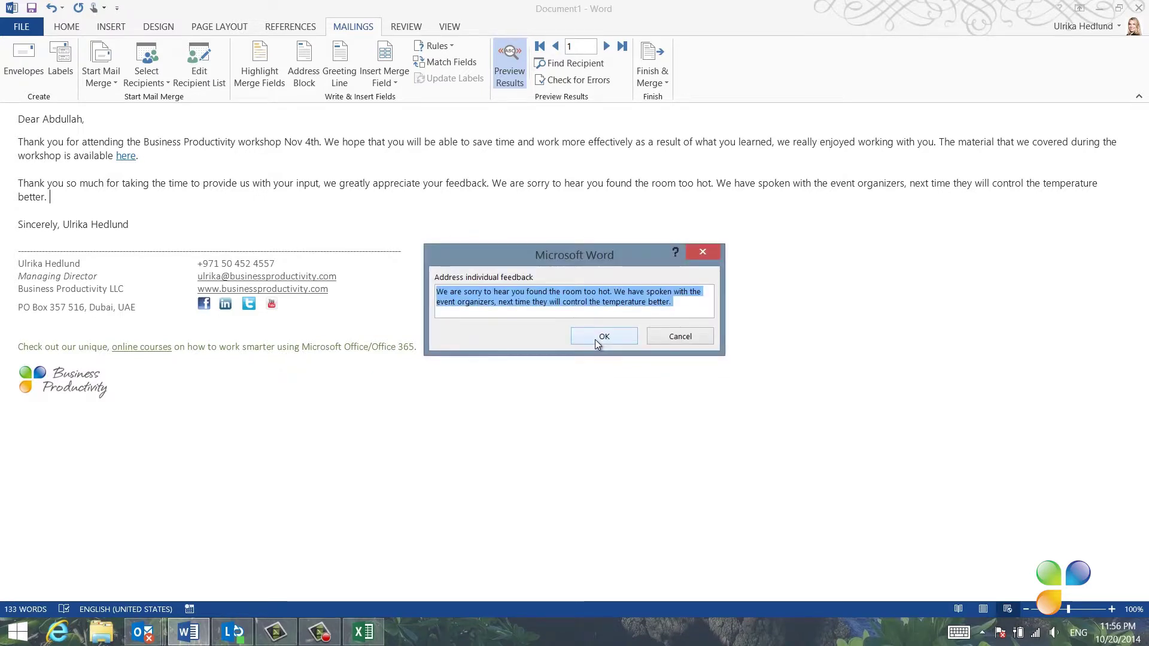
click(681, 337)
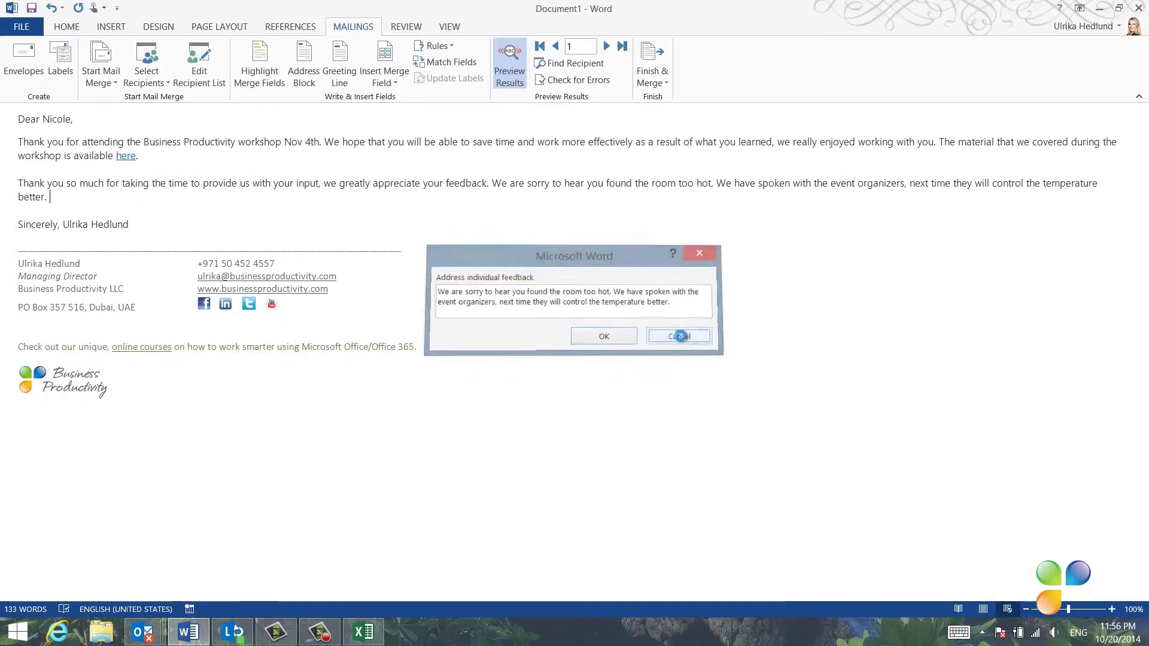
click(681, 336)
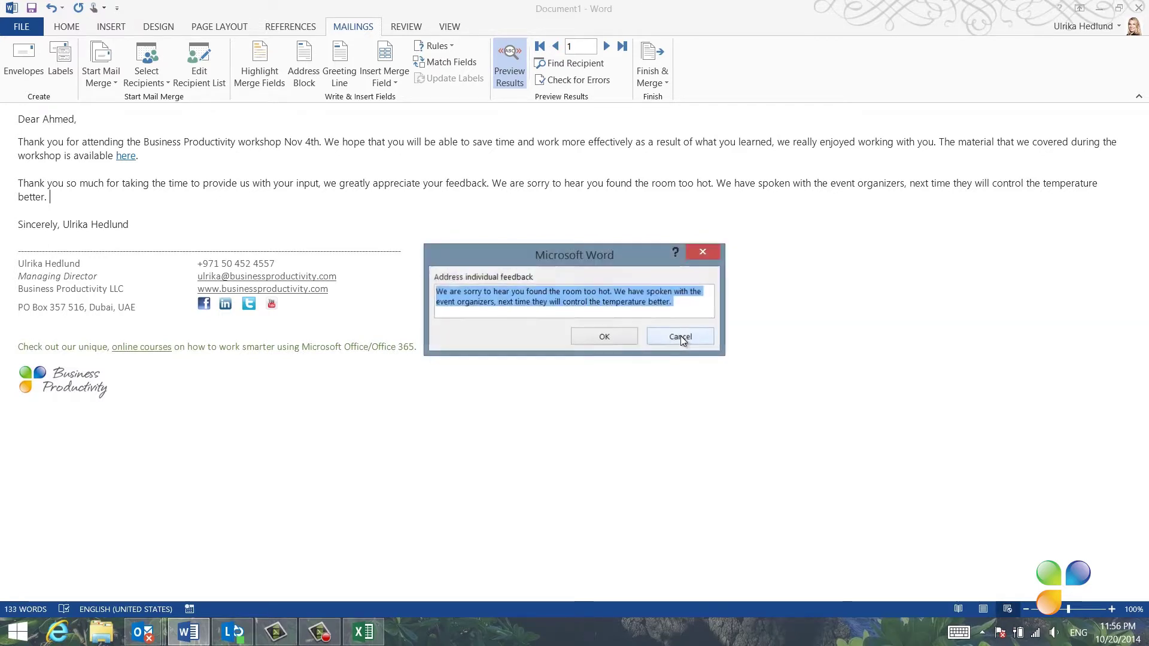
click(681, 335)
click(682, 336)
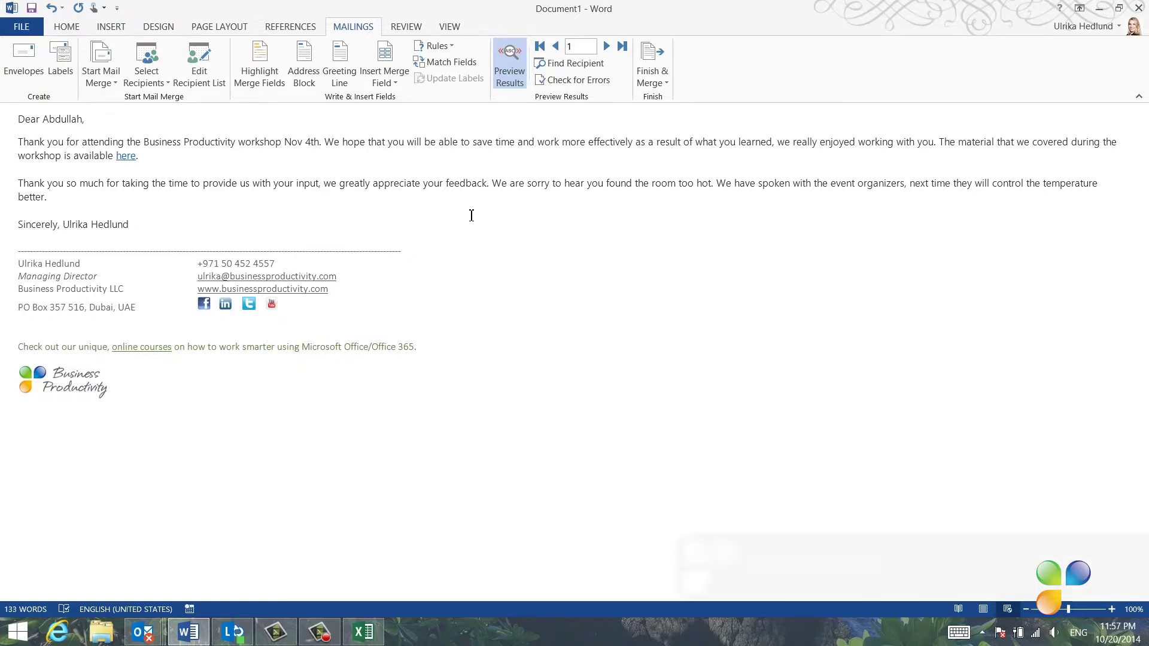
In the field codes, extend the FILLIN prompt with 'for' plus FirstName and LastName merge fields
key(alt+F9)
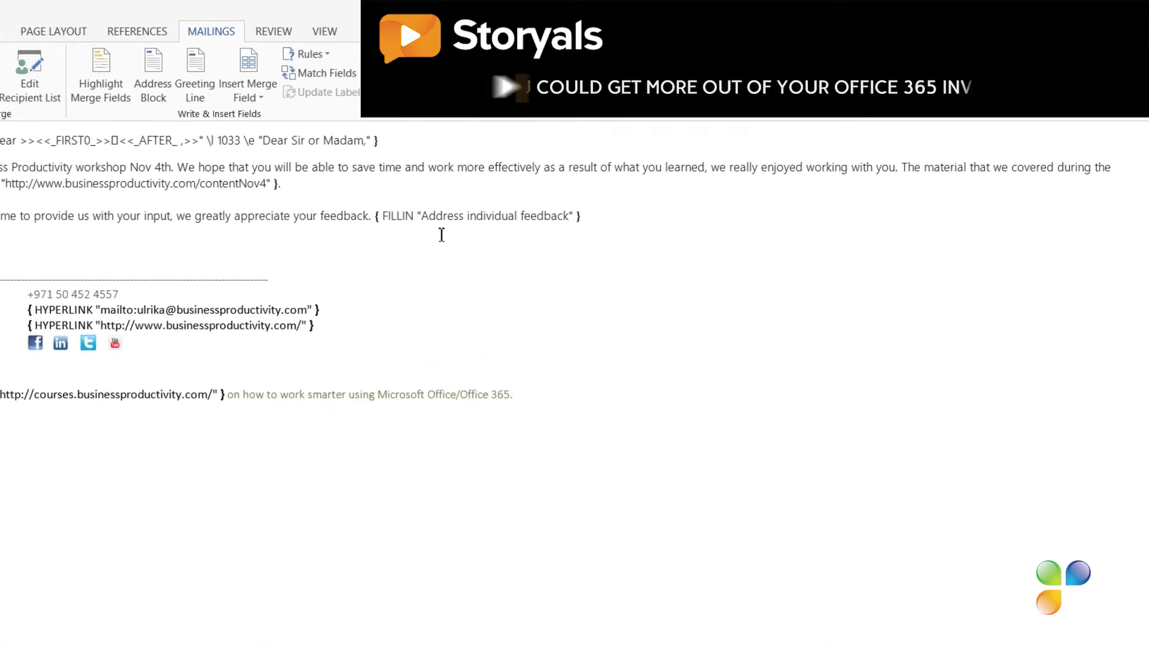
click(565, 226)
text(:)
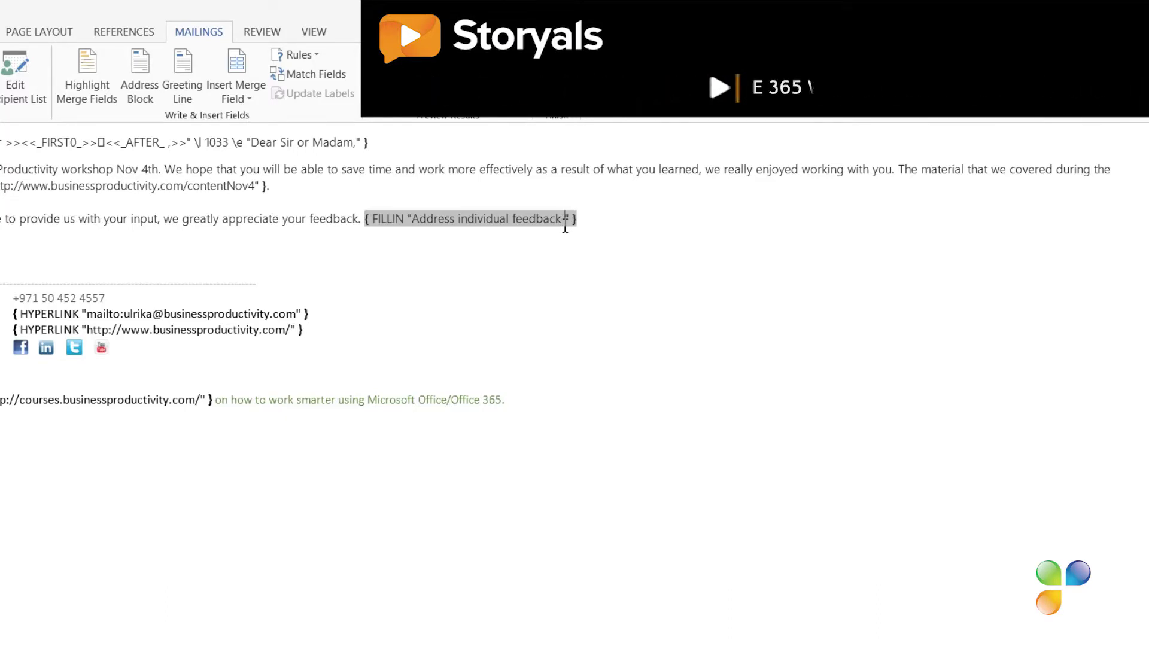
text( for)
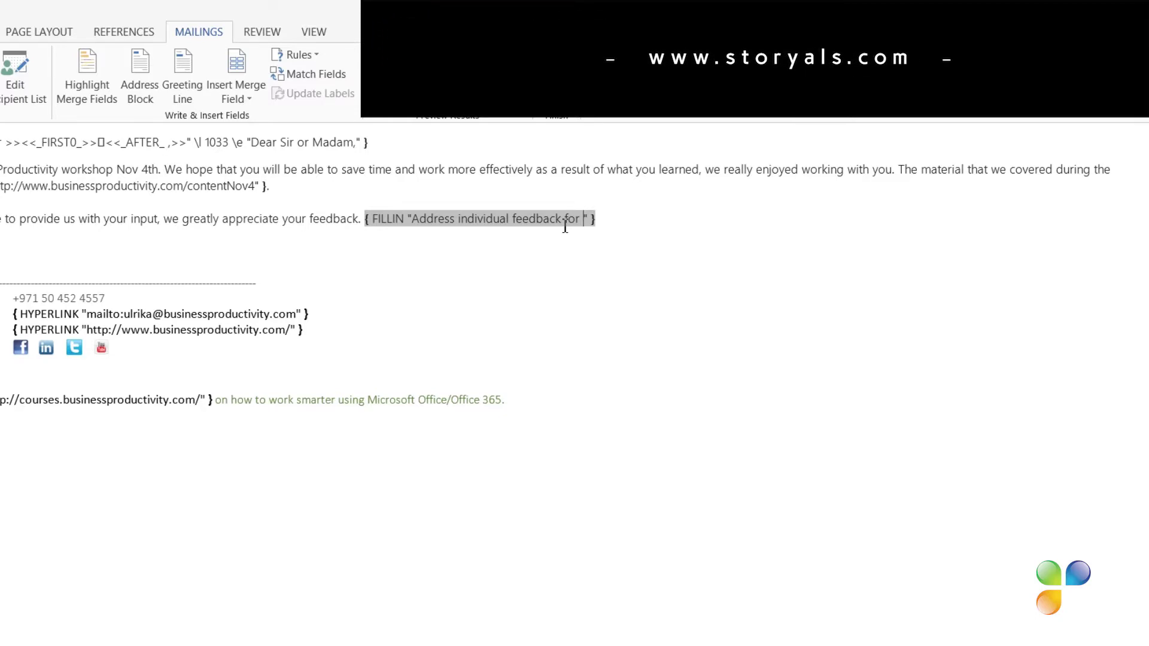
click(238, 98)
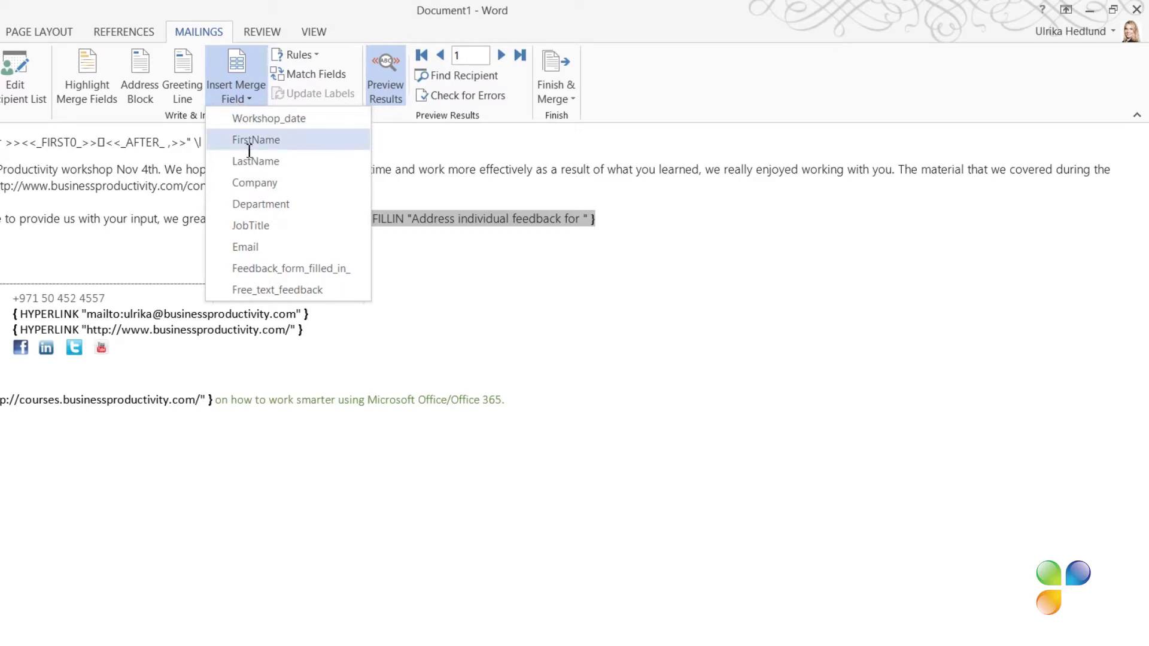
click(249, 141)
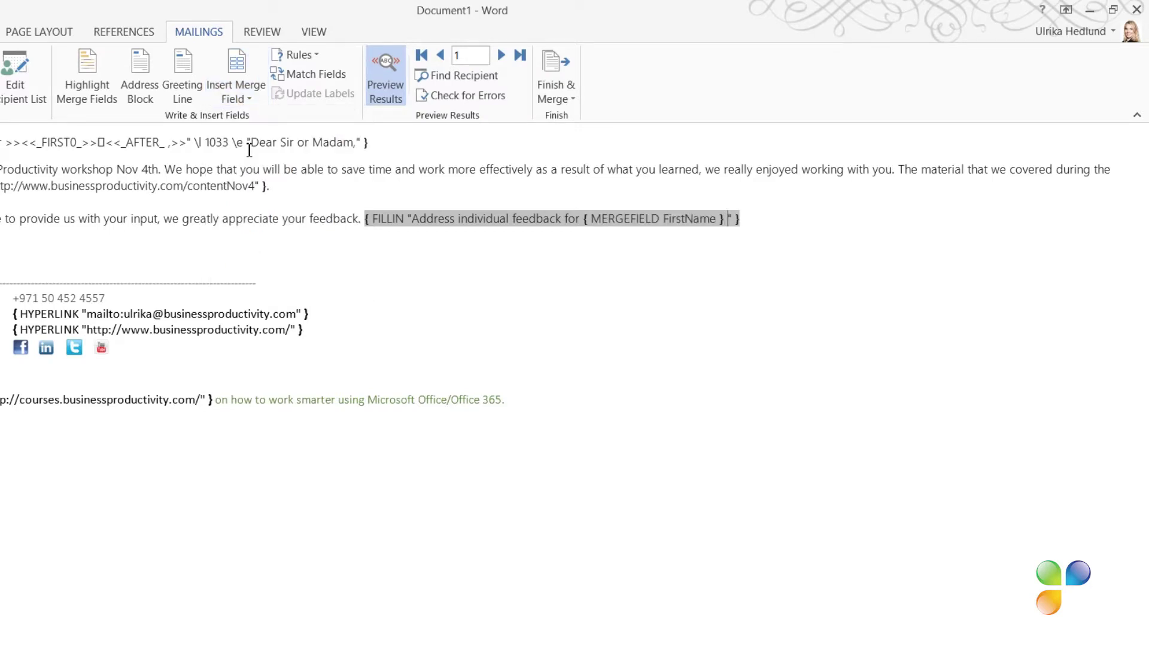
click(234, 93)
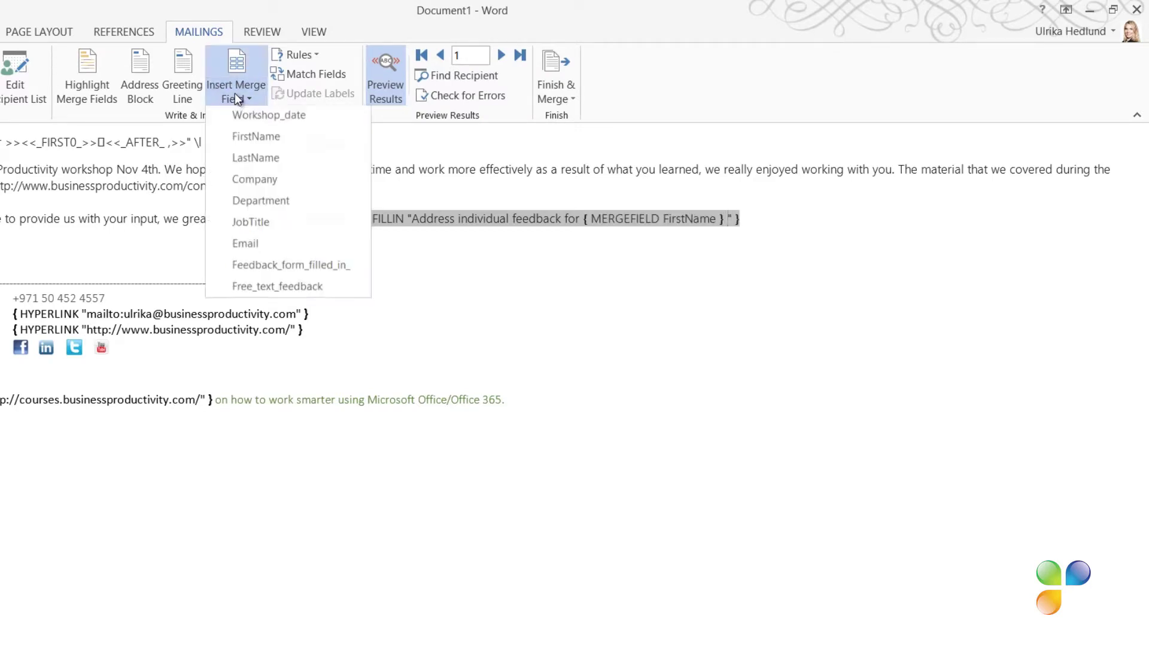
click(250, 162)
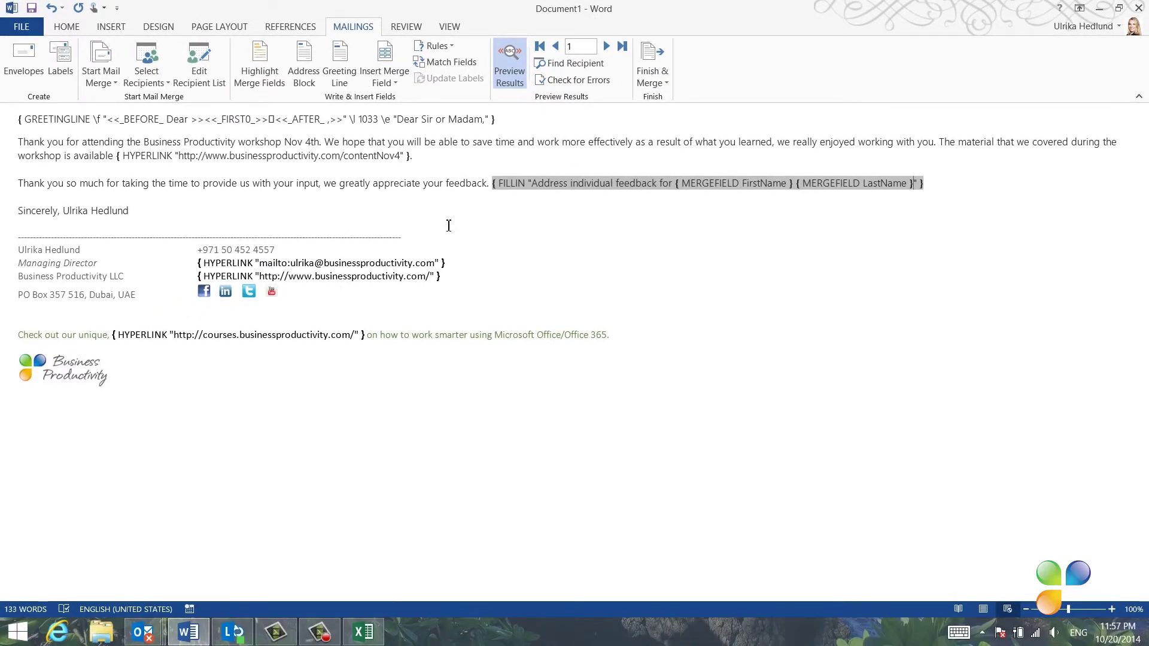
Hide the field codes and rerun the merge to email messages
key(alt+F9)
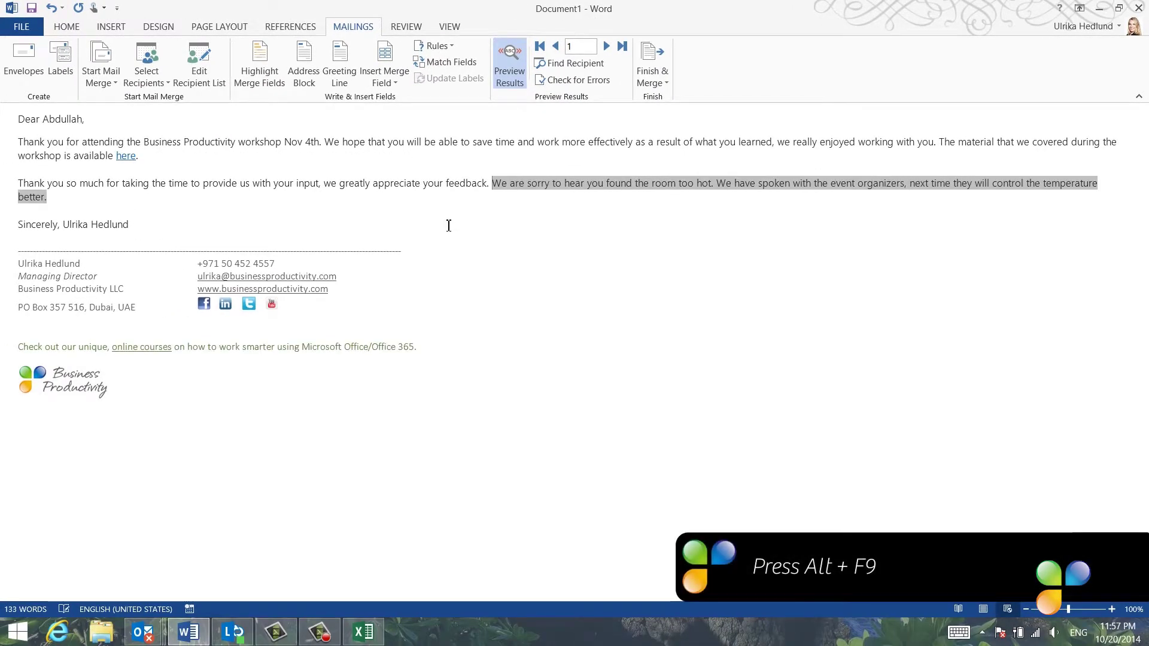
click(449, 225)
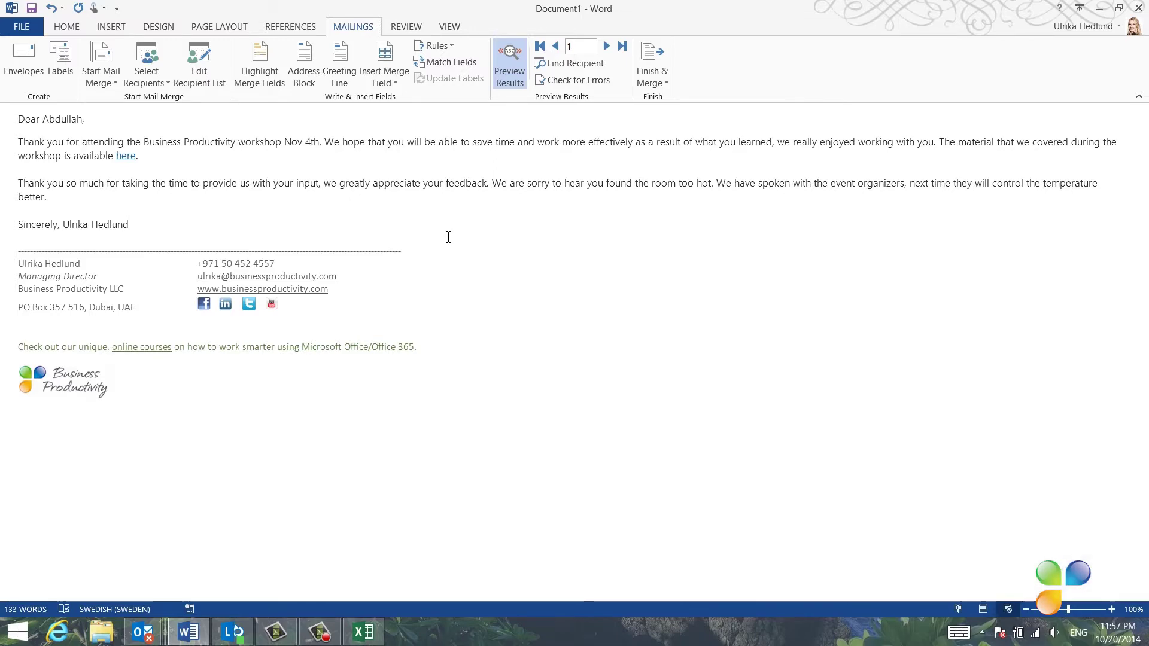
click(652, 76)
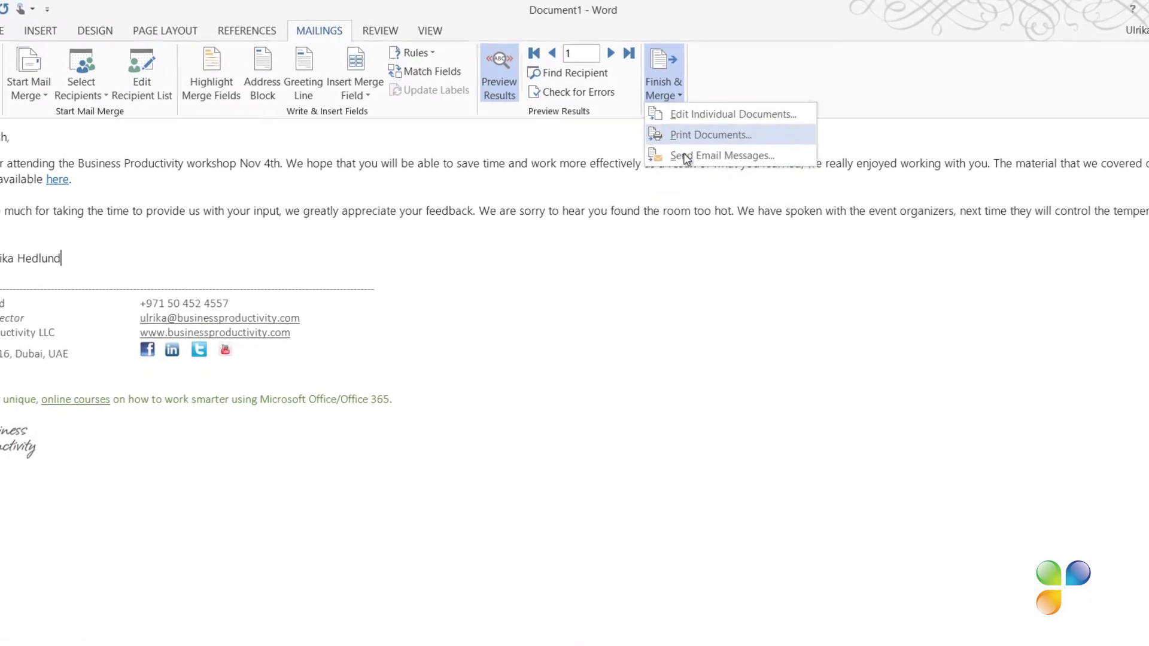
click(685, 157)
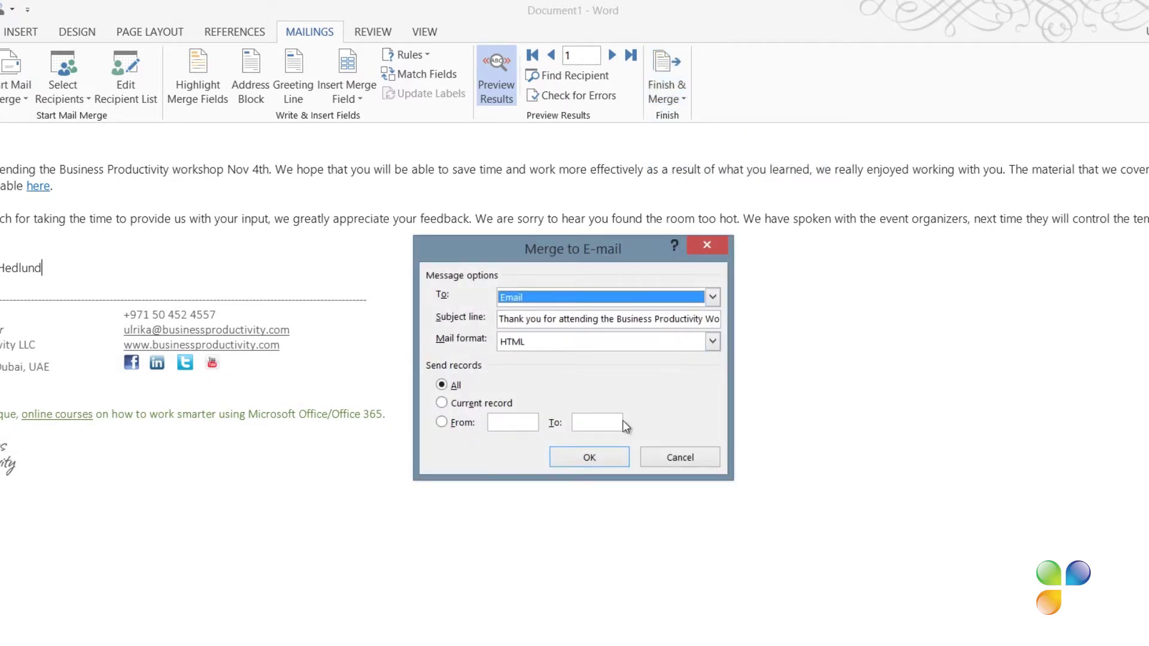
click(590, 458)
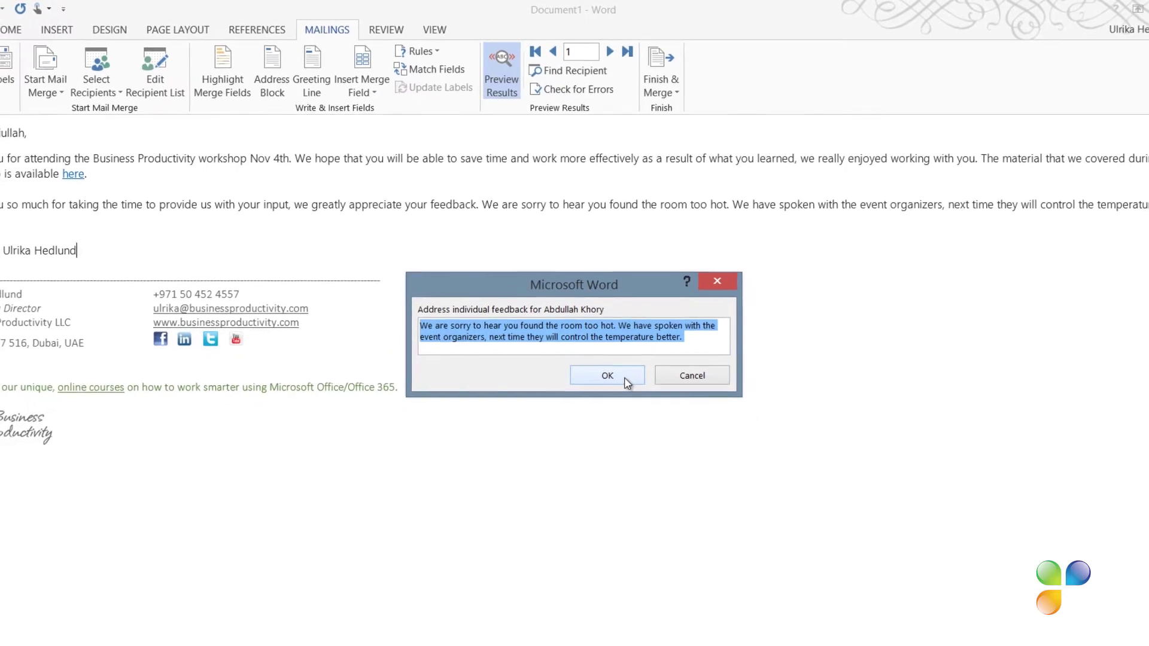
Answer each recipient's prompt using their Excel feedback: tailored replies, blank for no comments, slides link reply
click(621, 381)
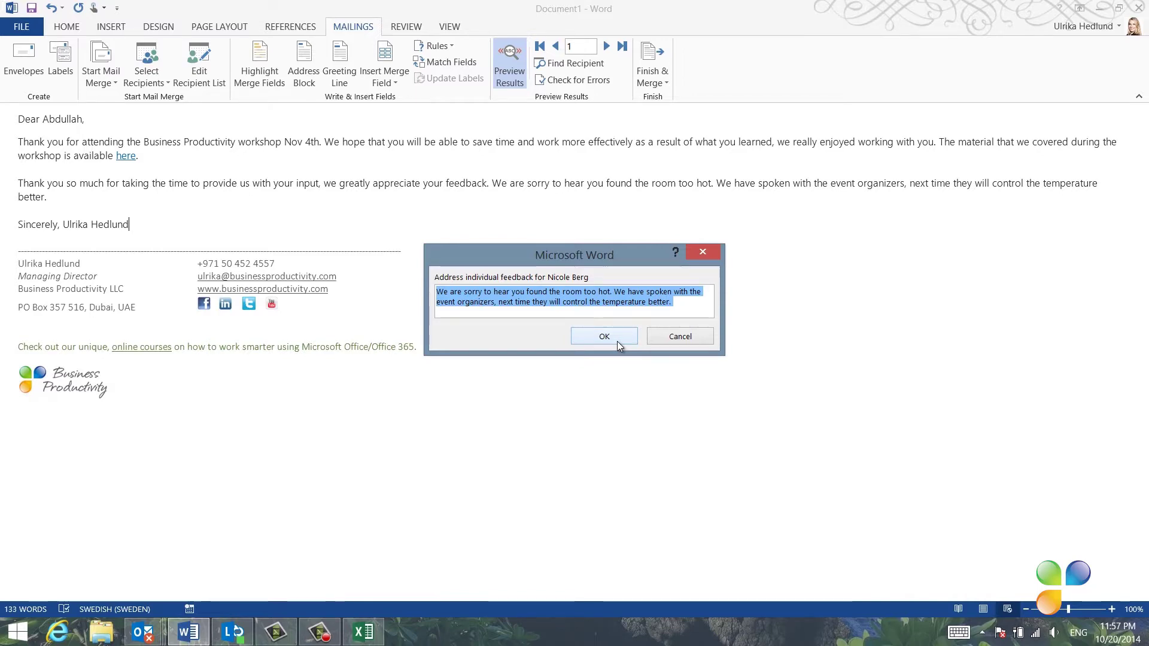
click(357, 642)
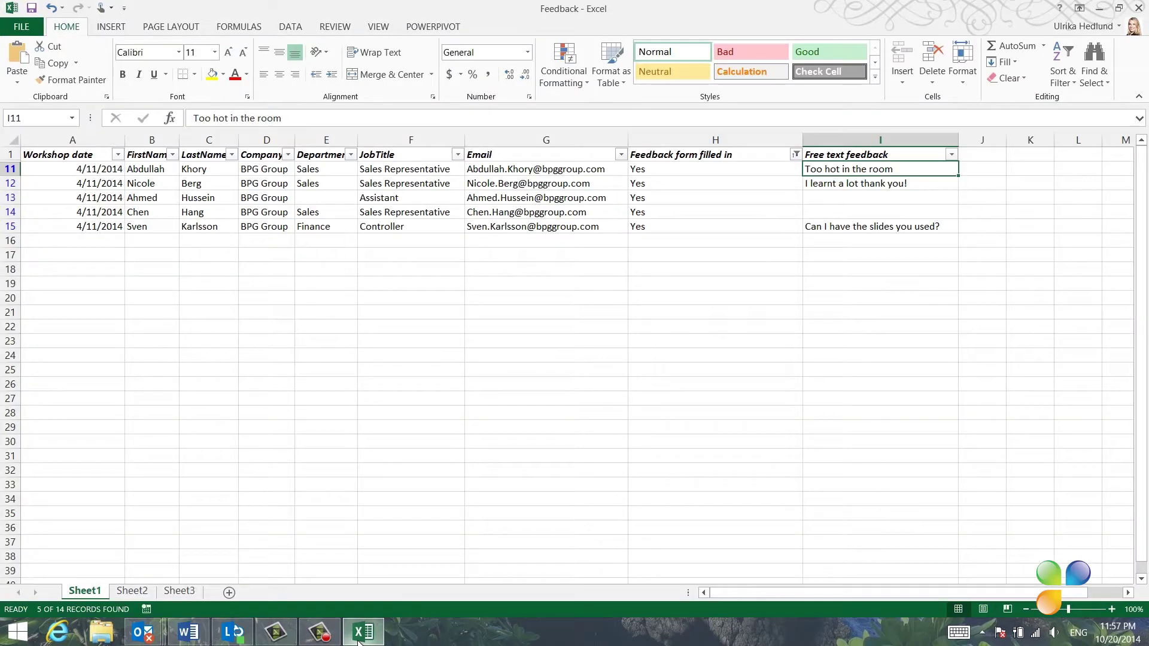
click(859, 183)
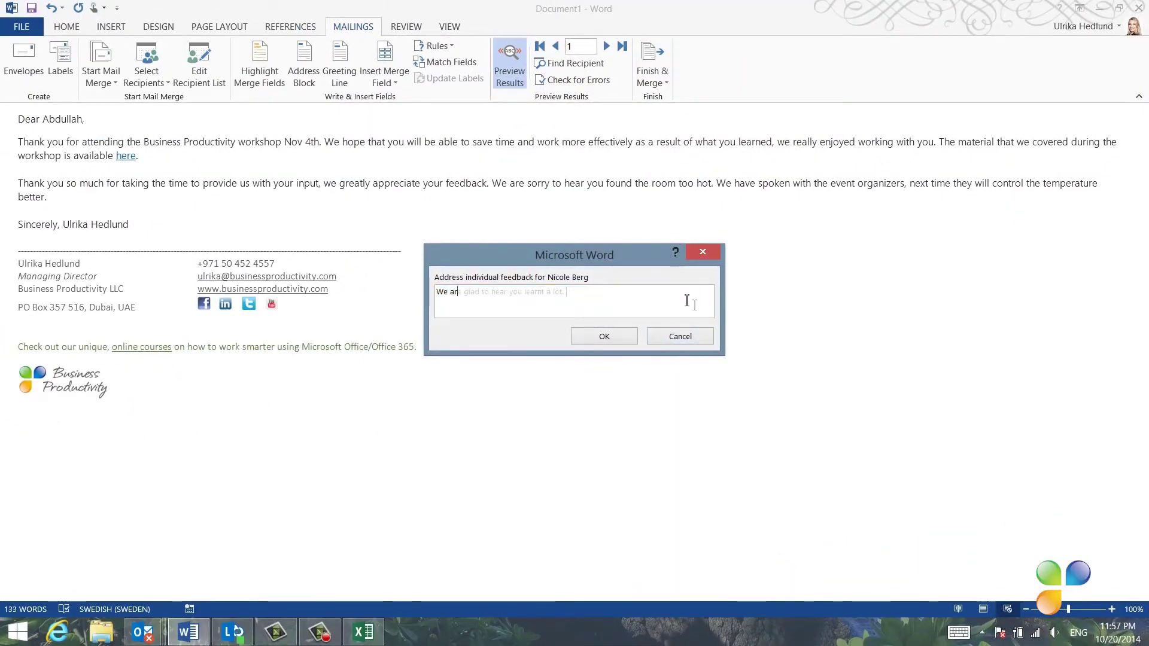
click(626, 337)
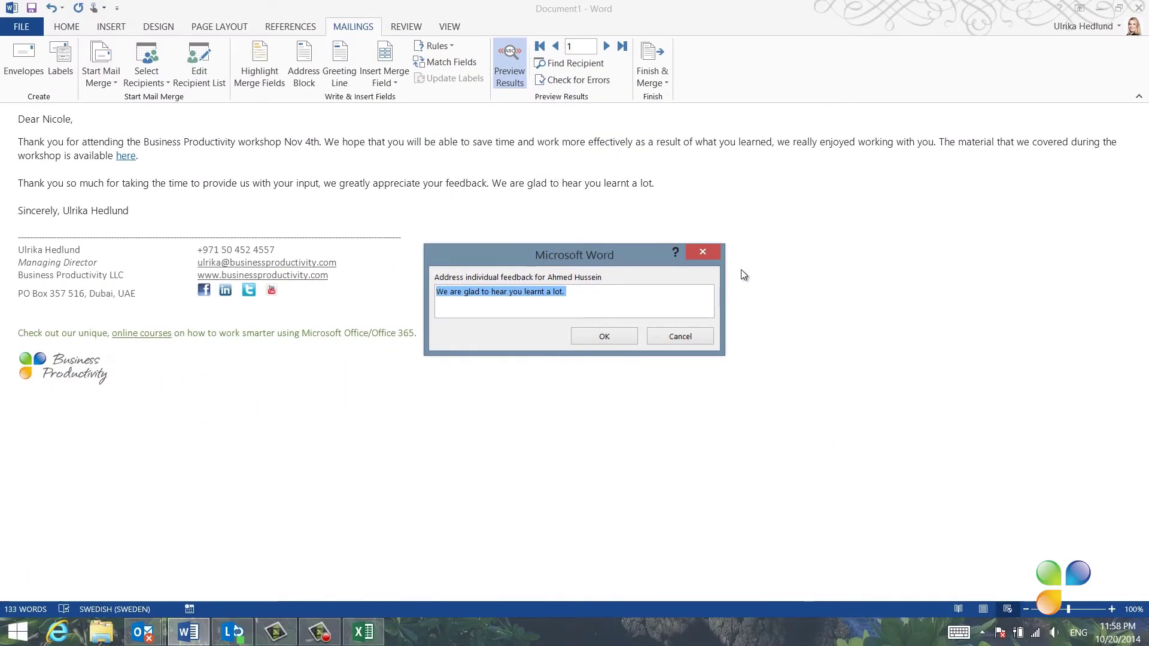
key(Delete)
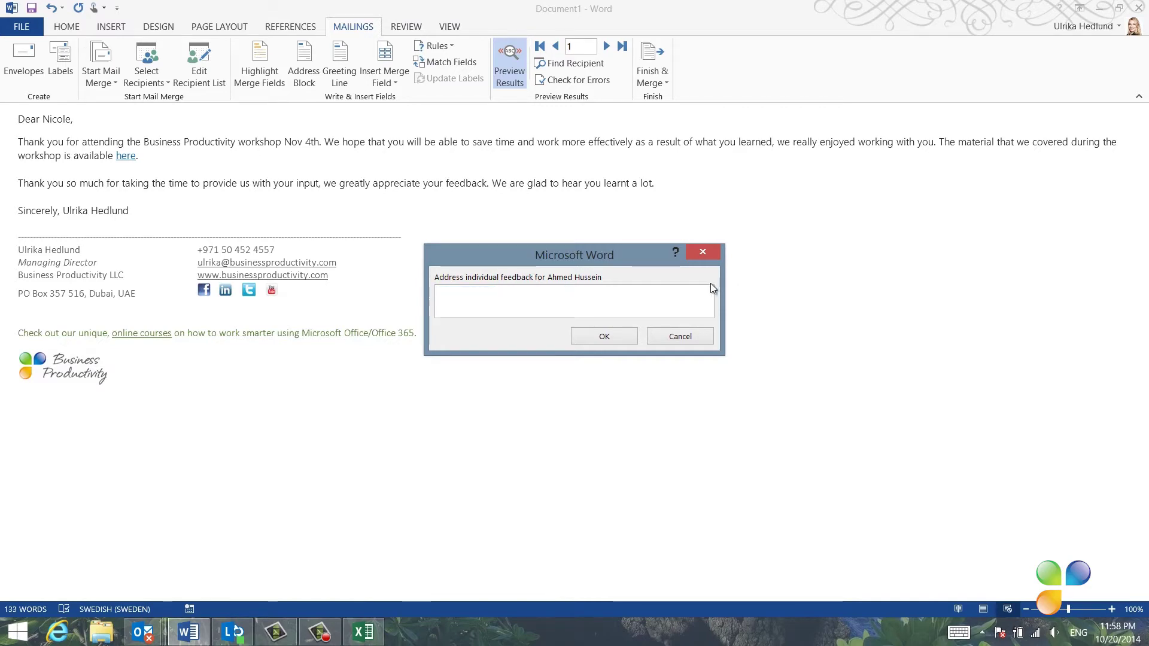
click(611, 340)
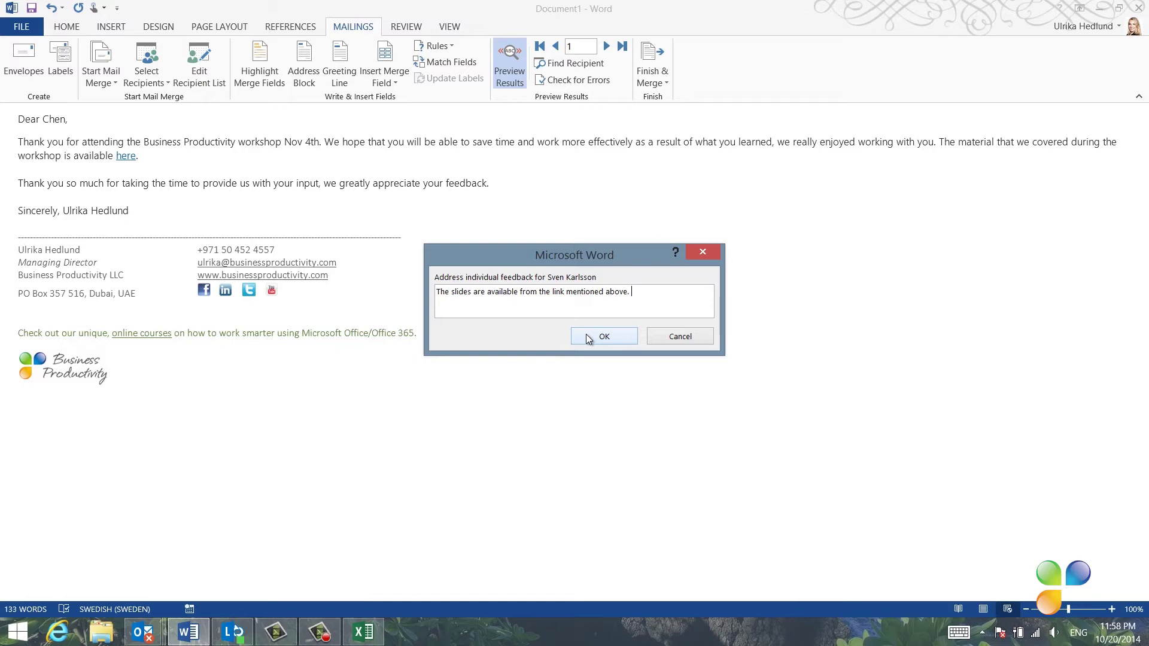
click(588, 337)
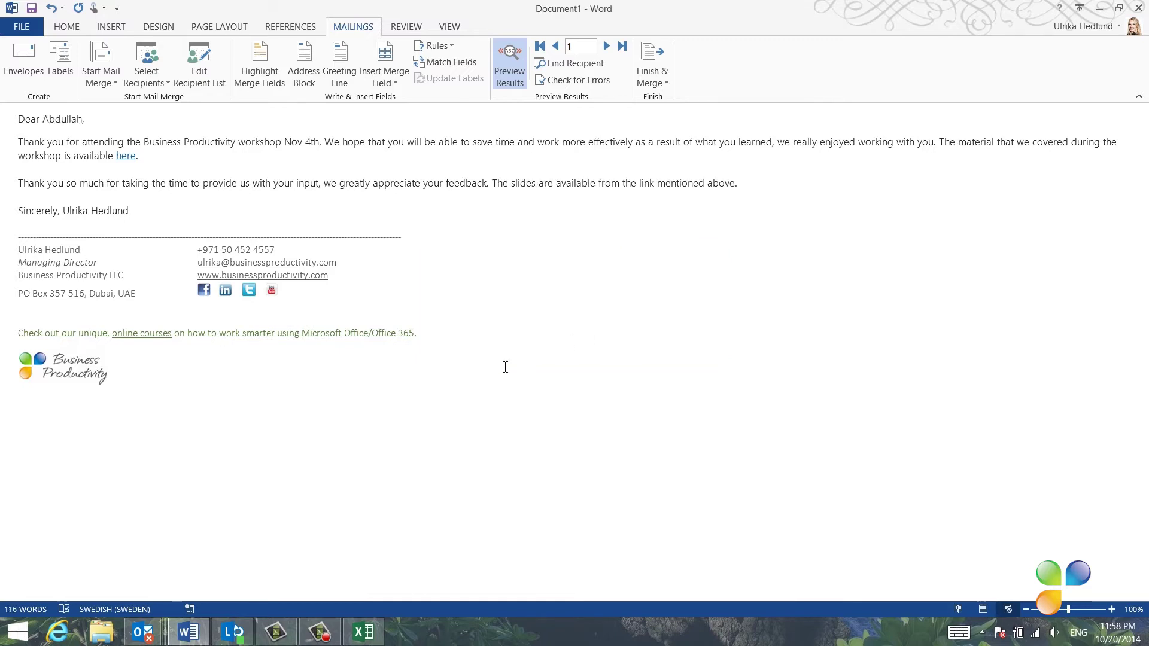
In Outlook, open and send a queued thank-you message, then turn off Work Offline
click(151, 642)
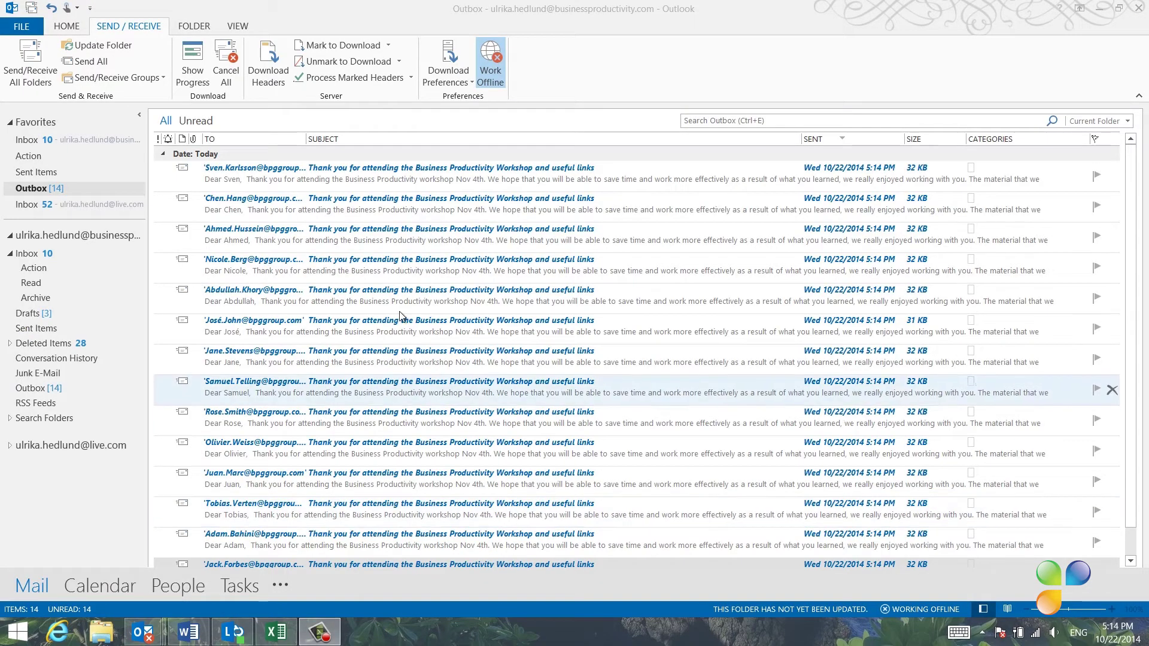
double_click(369, 181)
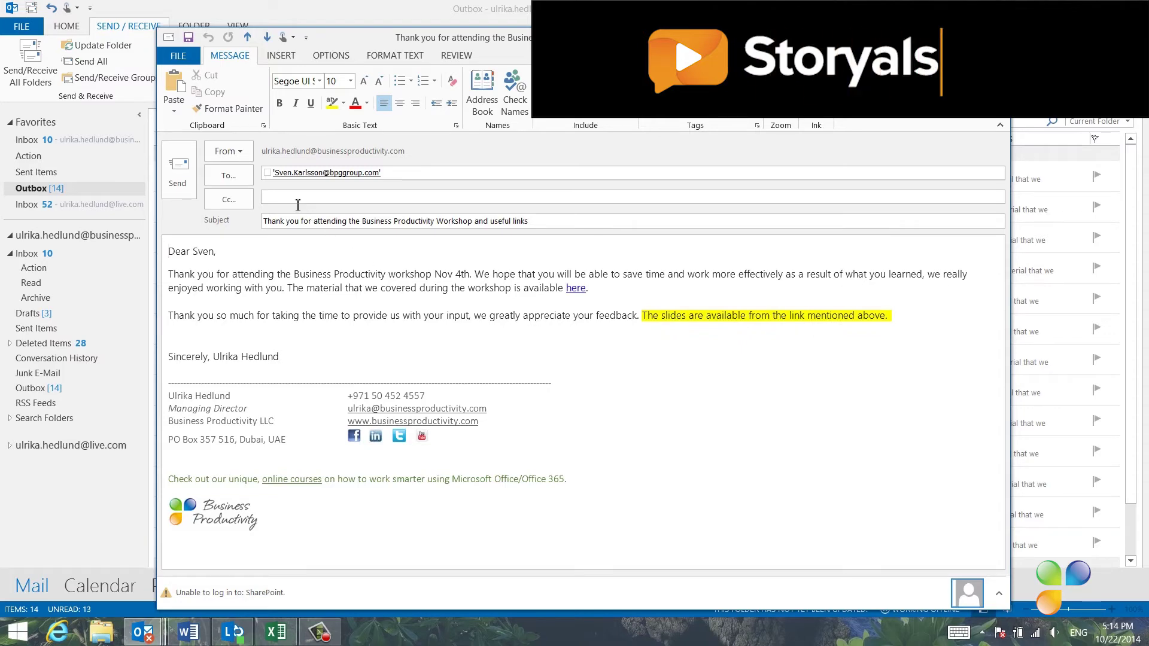
click(182, 184)
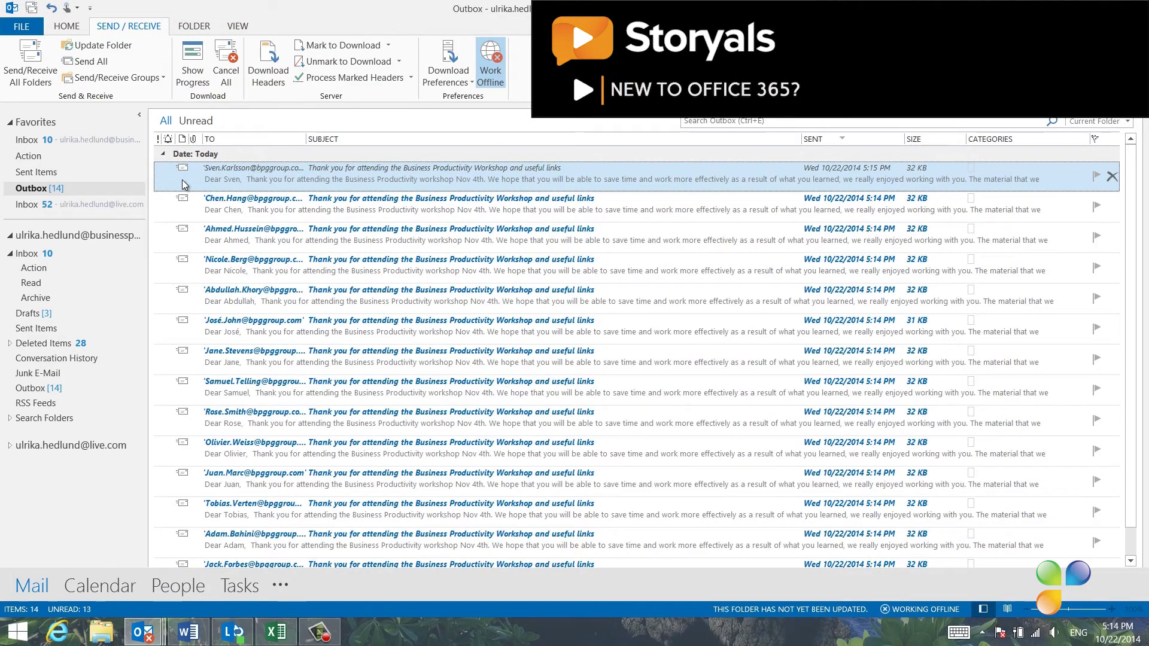
click(488, 75)
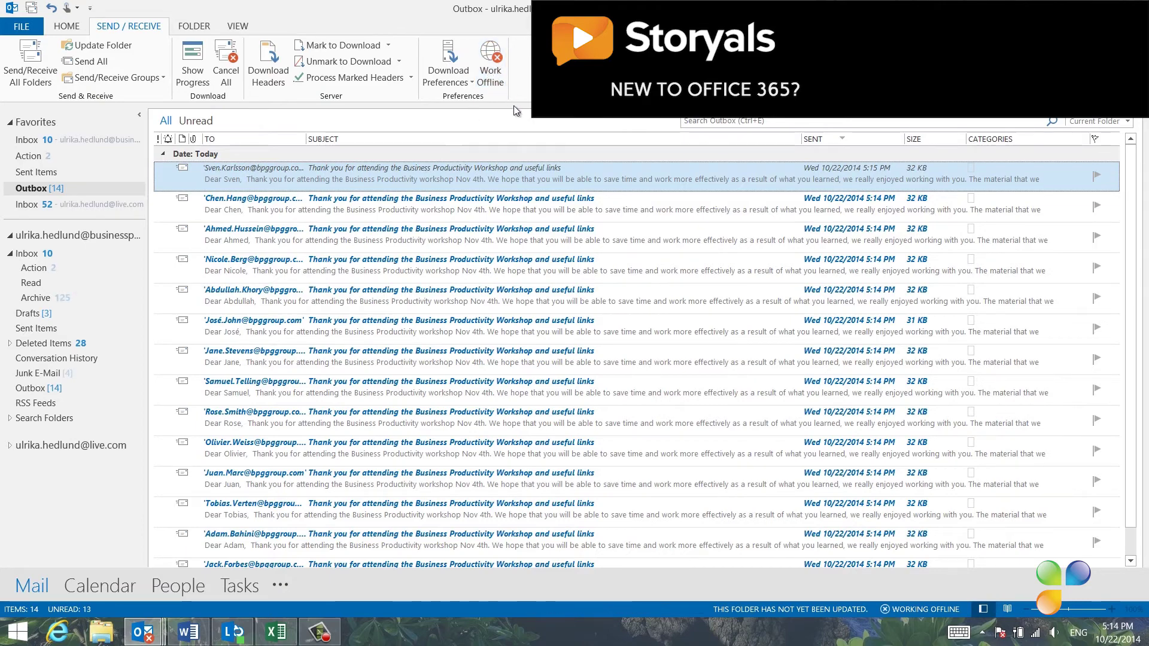